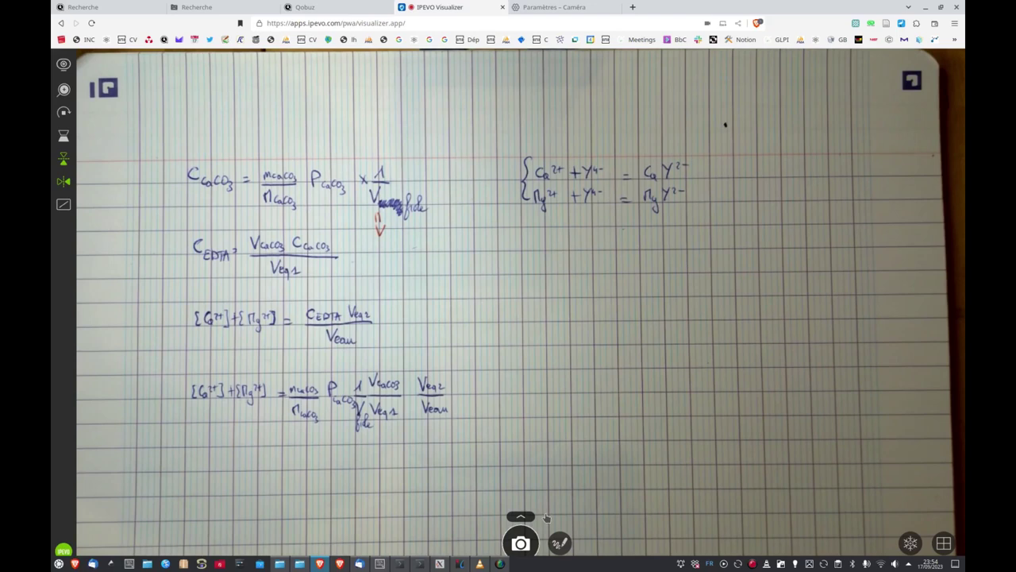
# - Switch to Gum_MC and validate the expression of the Durete output quantity to reach its input quantities
pyautogui.moveTo(429, 566)
pyautogui.click(441, 508)
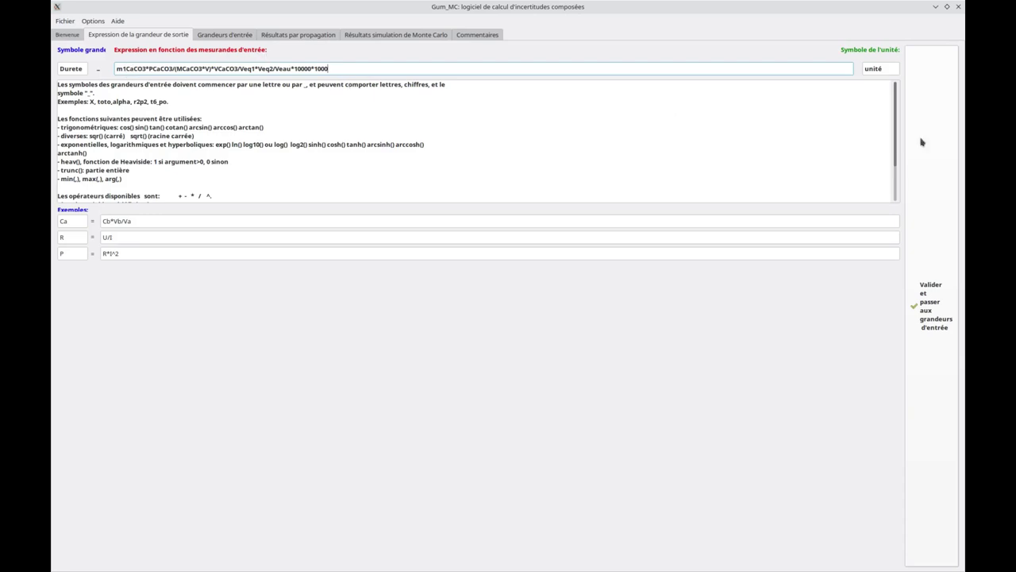
pyautogui.click(925, 216)
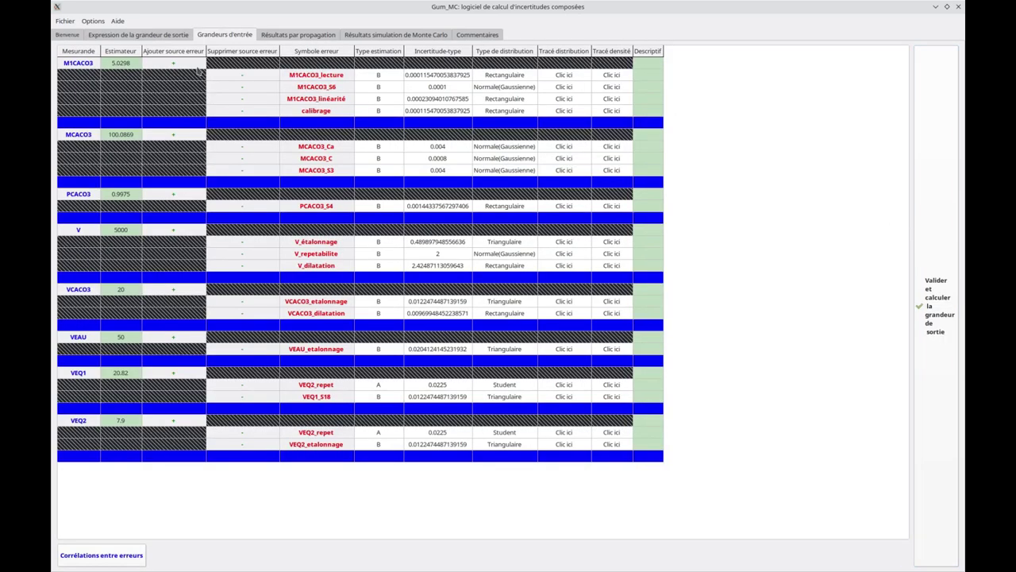
# - Review the M1CACO3 estimator and the available probability distributions of its M1CACO3_lecture error source, keeping both as they are
pyautogui.click(122, 64)
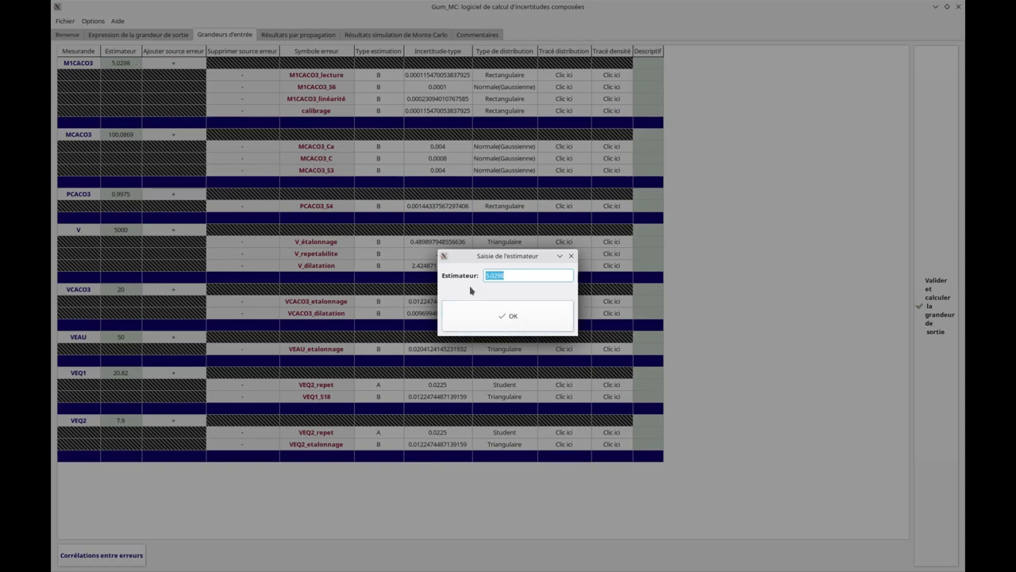
pyautogui.click(511, 320)
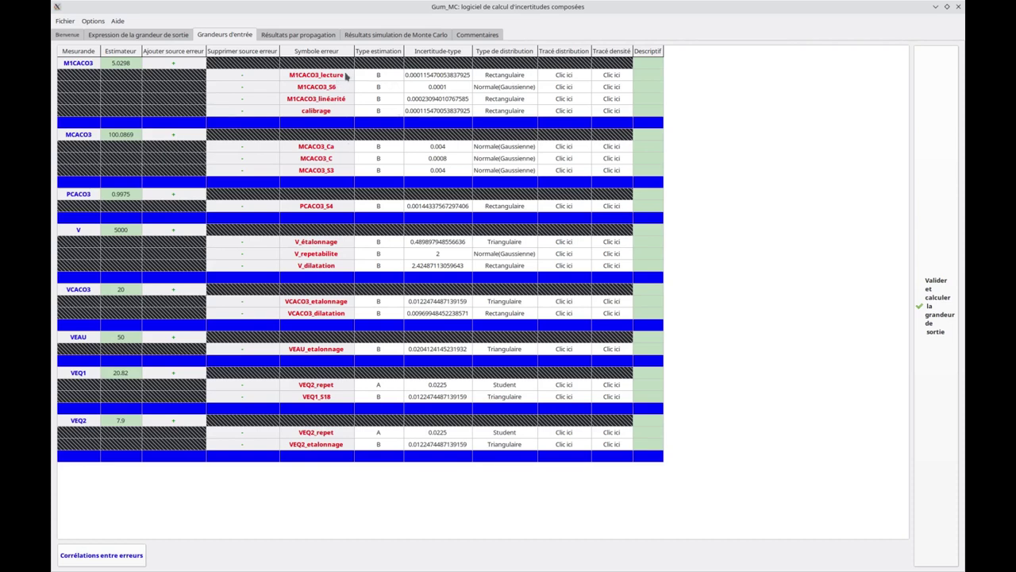
pyautogui.click(380, 77)
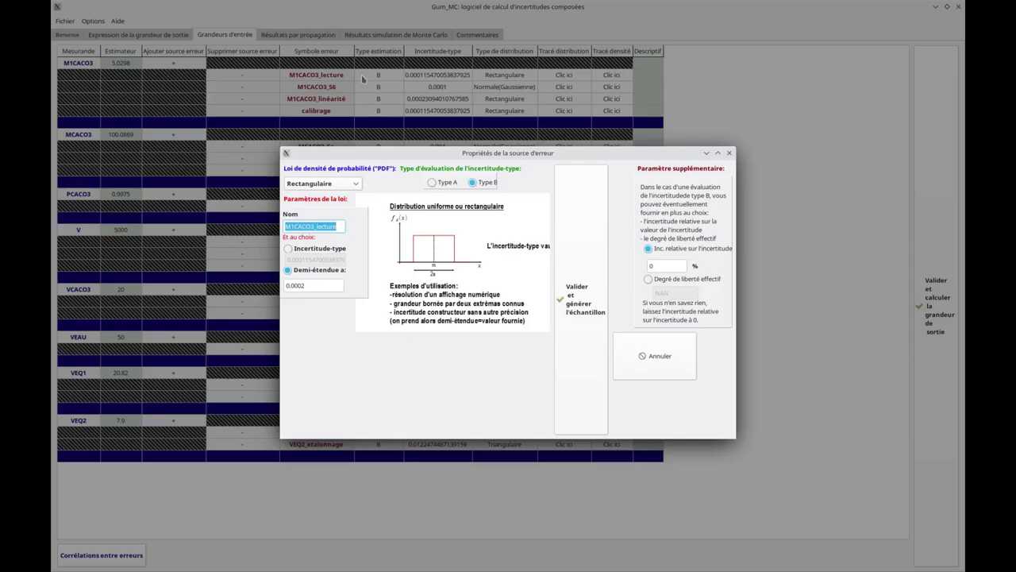
pyautogui.click(357, 186)
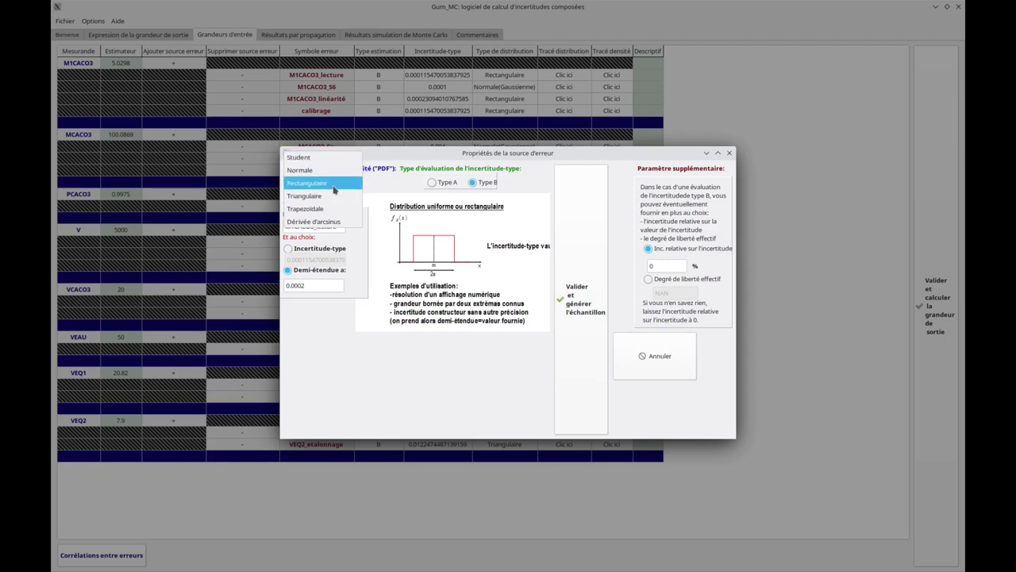
pyautogui.click(333, 184)
pyautogui.click(656, 355)
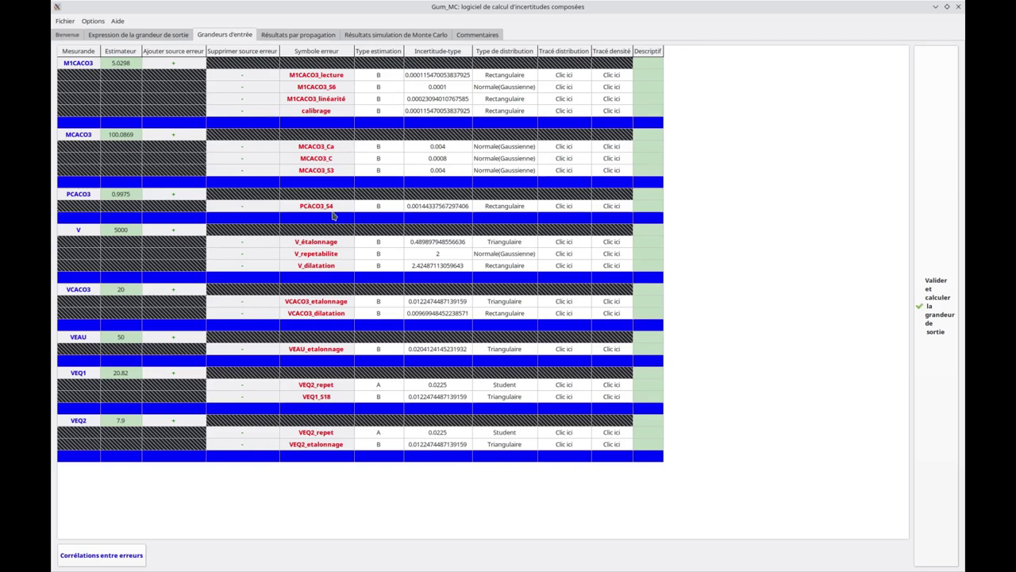
# - Review the PCACO3_S4 error source properties alongside the handwritten notes in IPEVO Visualizer, and return to Gum_MC to validate the source
pyautogui.click(376, 210)
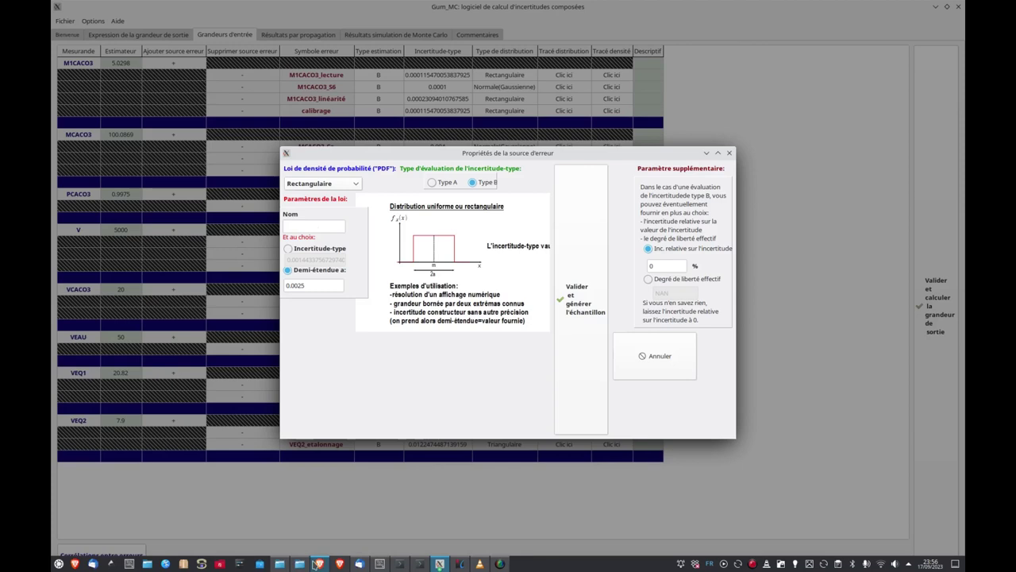
pyautogui.click(317, 564)
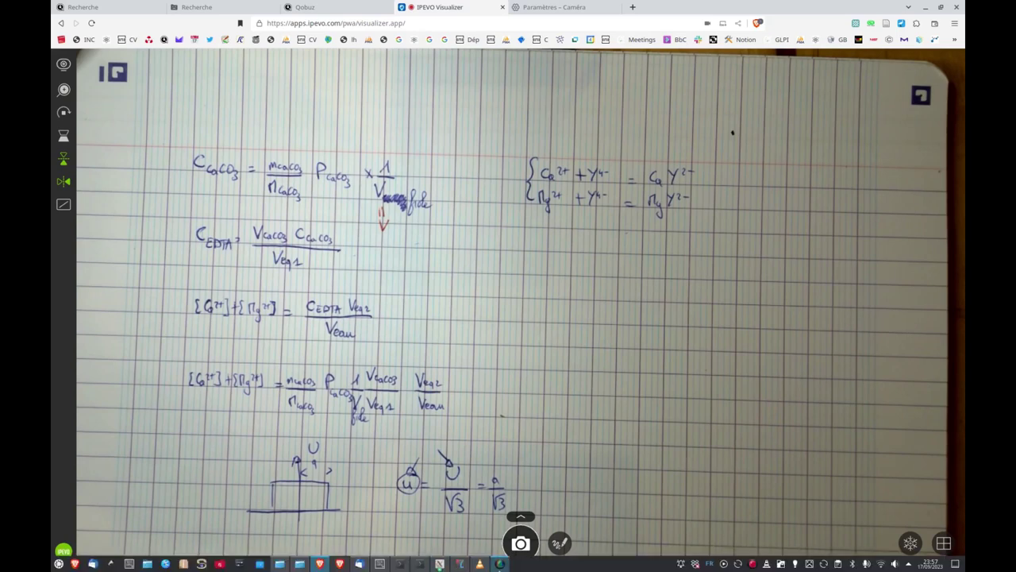
pyautogui.click(460, 564)
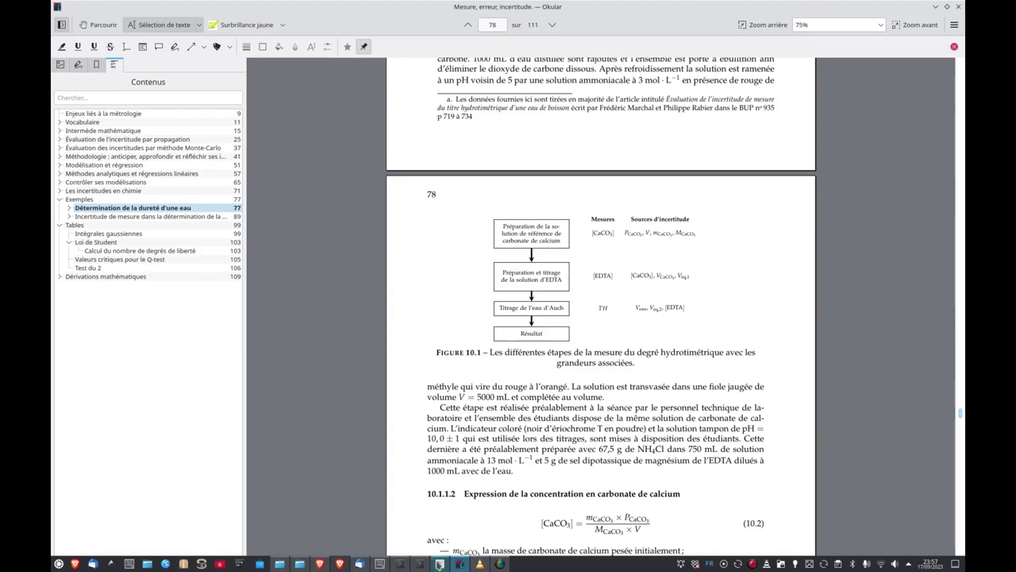
pyautogui.click(439, 564)
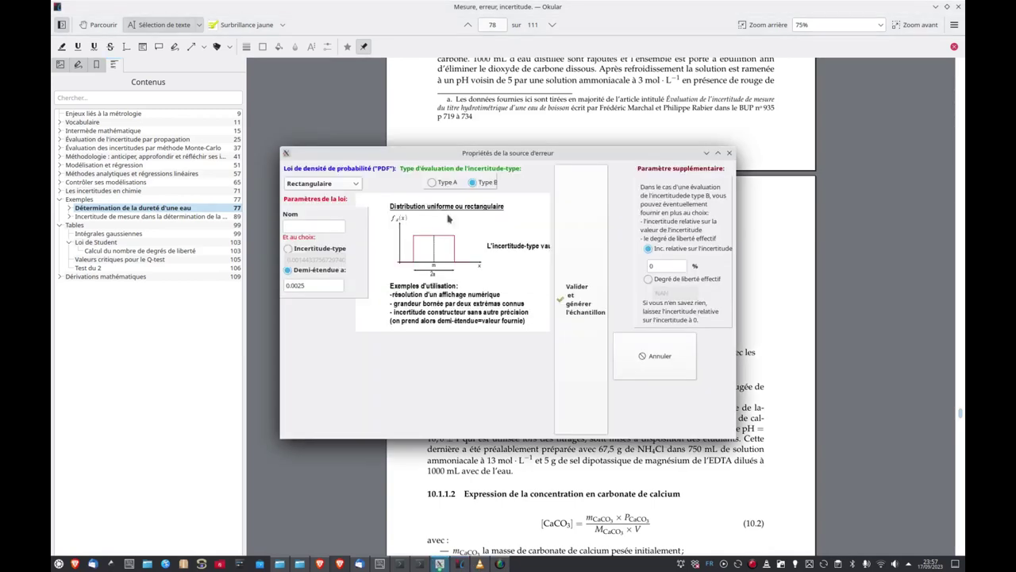
pyautogui.click(585, 311)
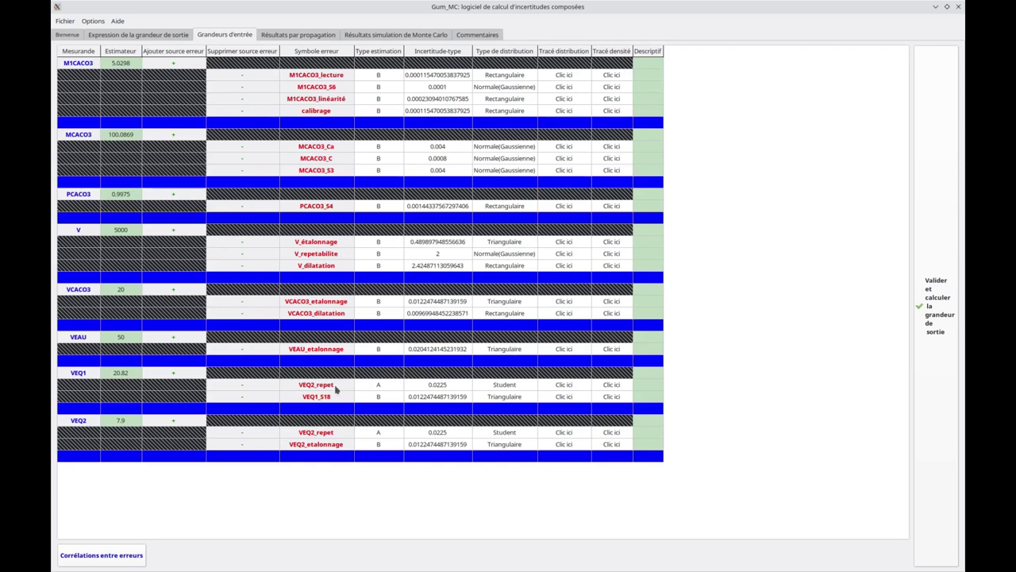
# - Examine the Student properties of VEQ1's VEQ2_repet error source, including the repeated-measurements entry and the degrees of freedom, without keeping changes
pyautogui.doubleClick(386, 392)
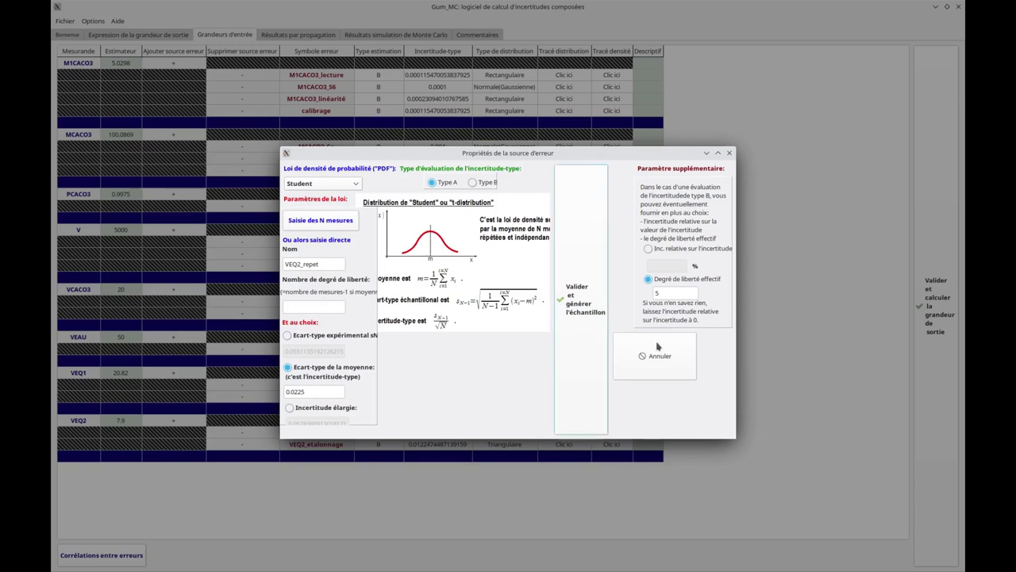
pyautogui.click(338, 228)
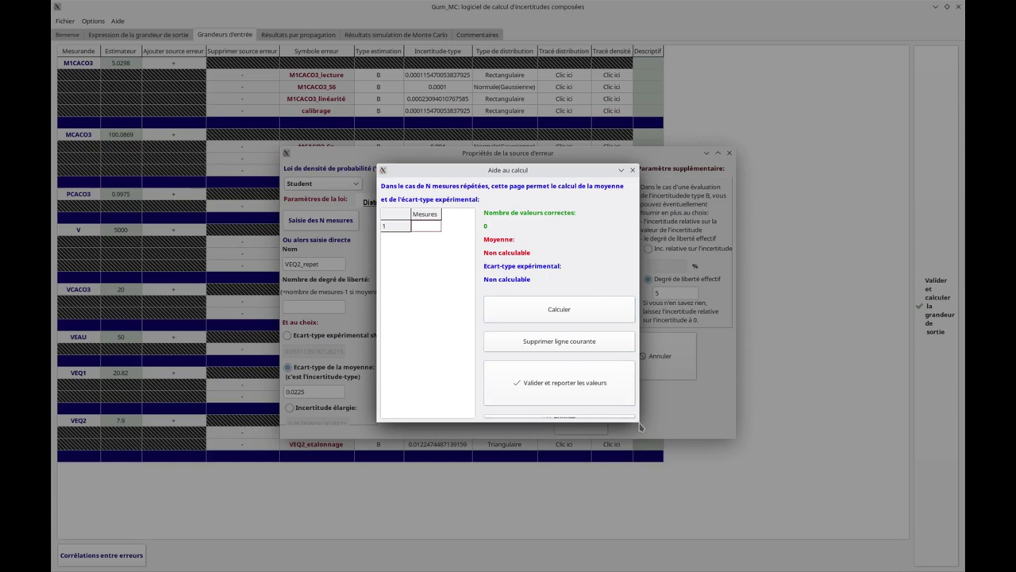
pyautogui.click(562, 418)
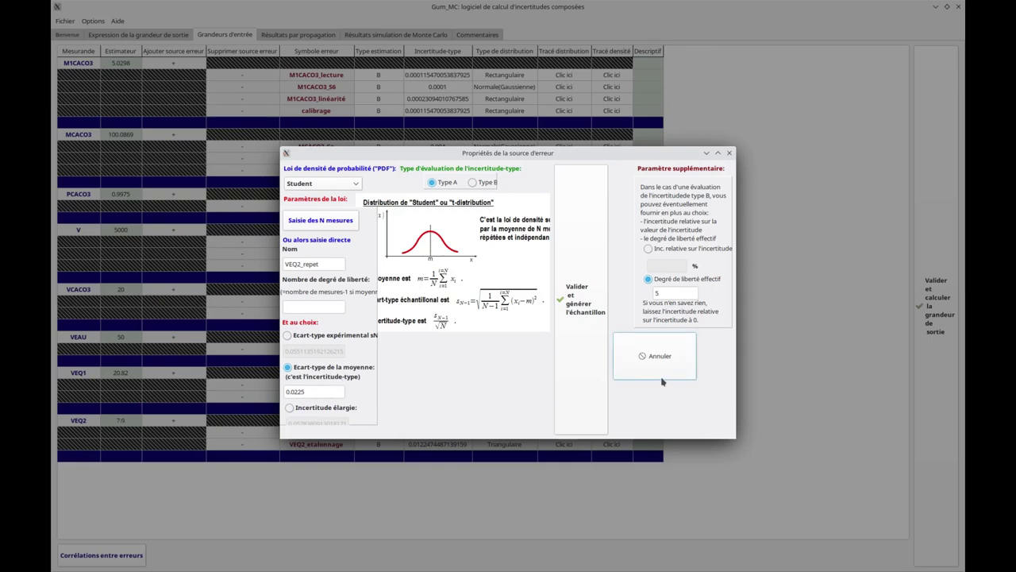
pyautogui.click(588, 348)
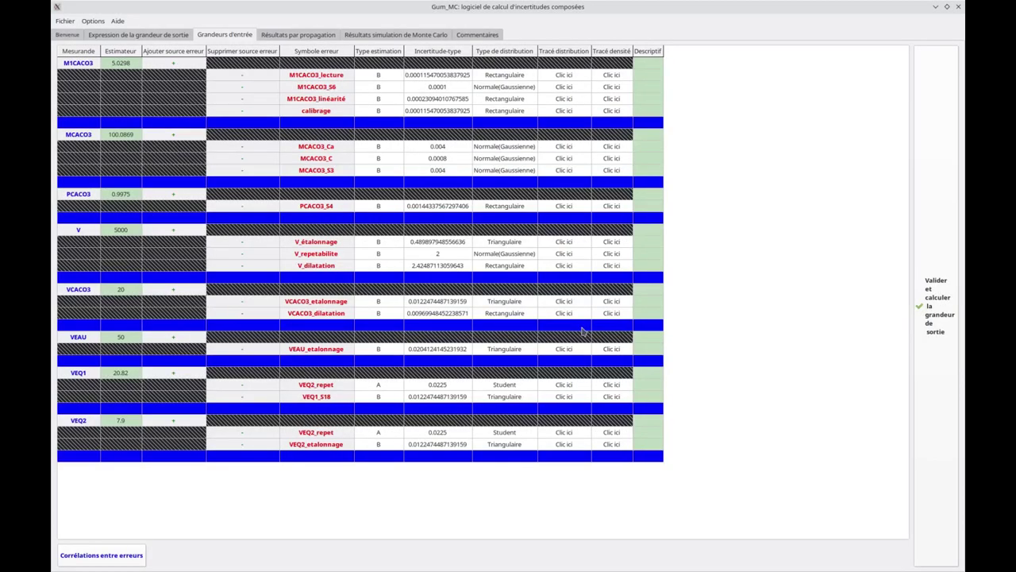
pyautogui.click(399, 386)
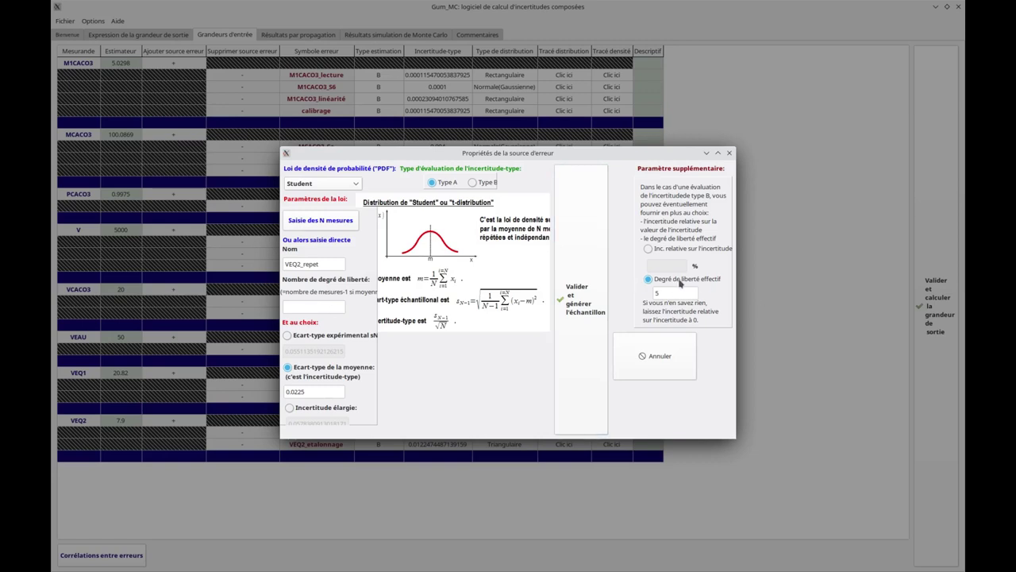
pyautogui.doubleClick(657, 292)
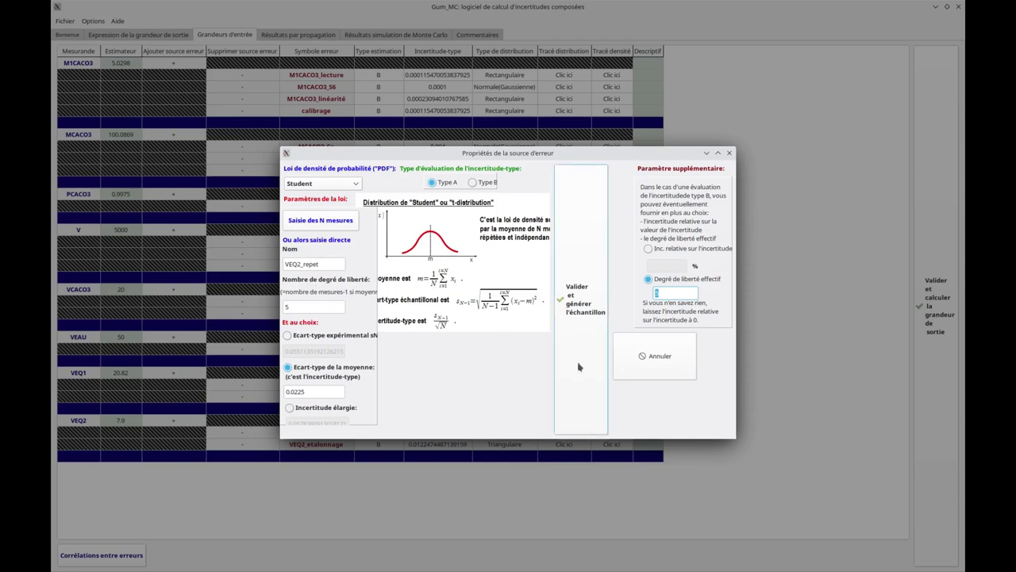
pyautogui.click(673, 357)
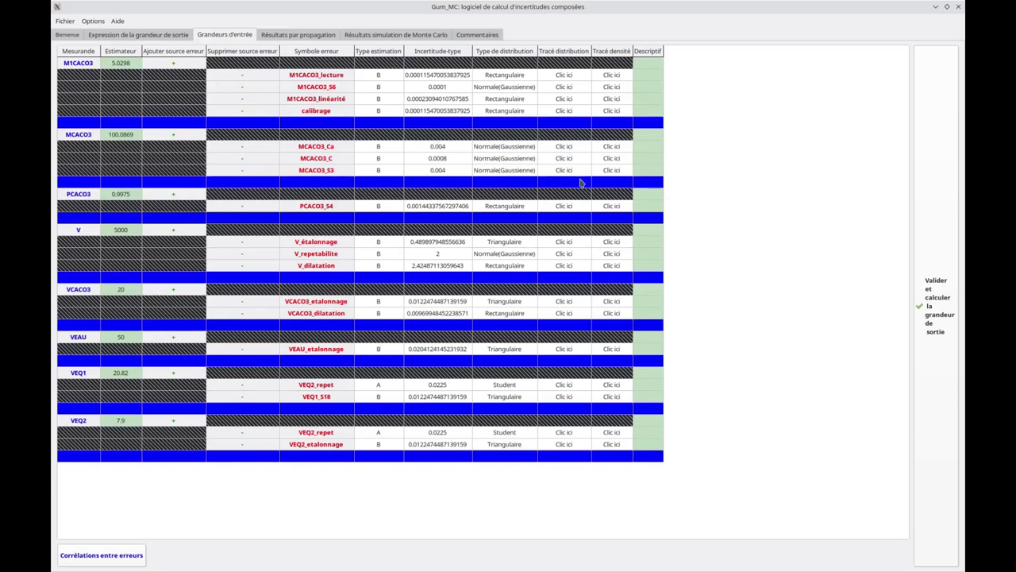
# - Calculate the output quantity by propagation and display the confidence intervals of version 1, based on a normal distribution
pyautogui.click(943, 358)
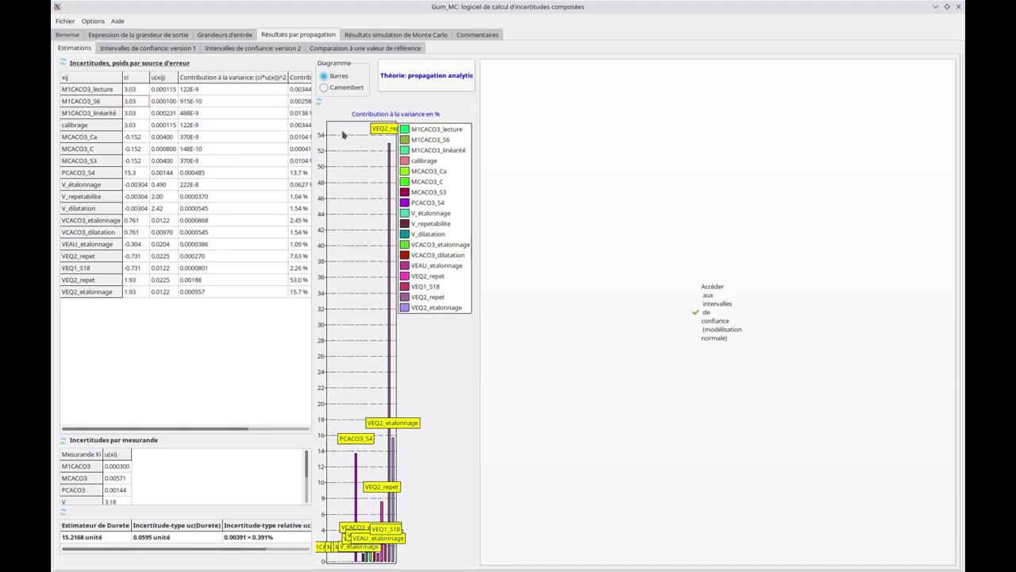
pyautogui.click(133, 50)
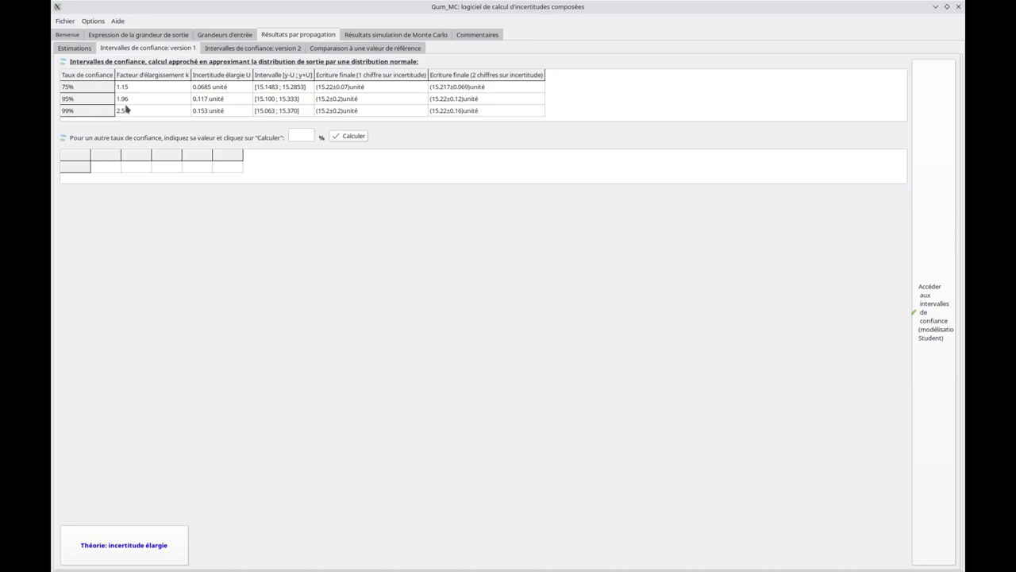
# - Consult the handwritten notes in IPEVO Visualizer and switch to Okular to find the Gaussian integrals table on page 100
pyautogui.moveTo(239, 568)
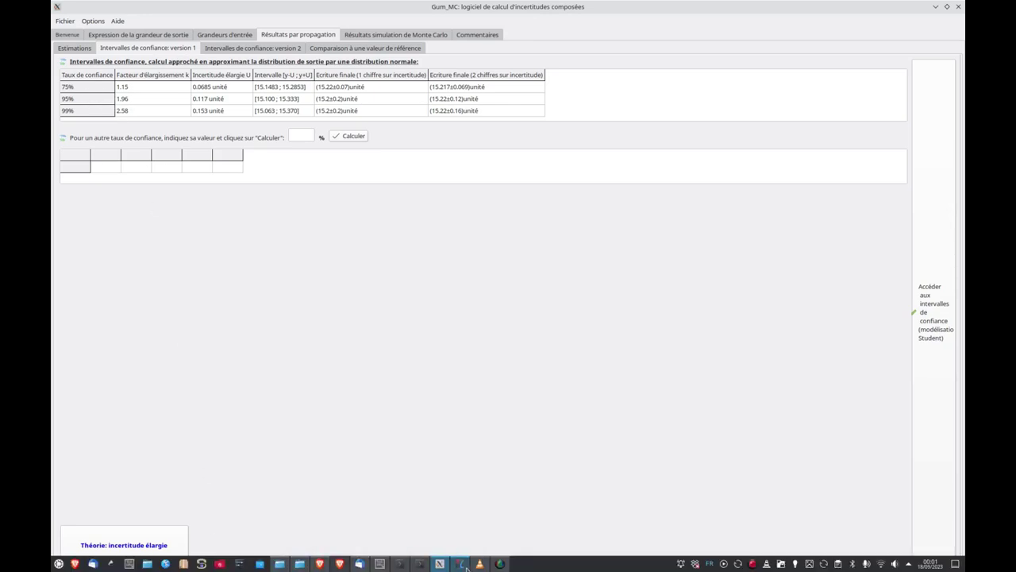
pyautogui.moveTo(462, 566)
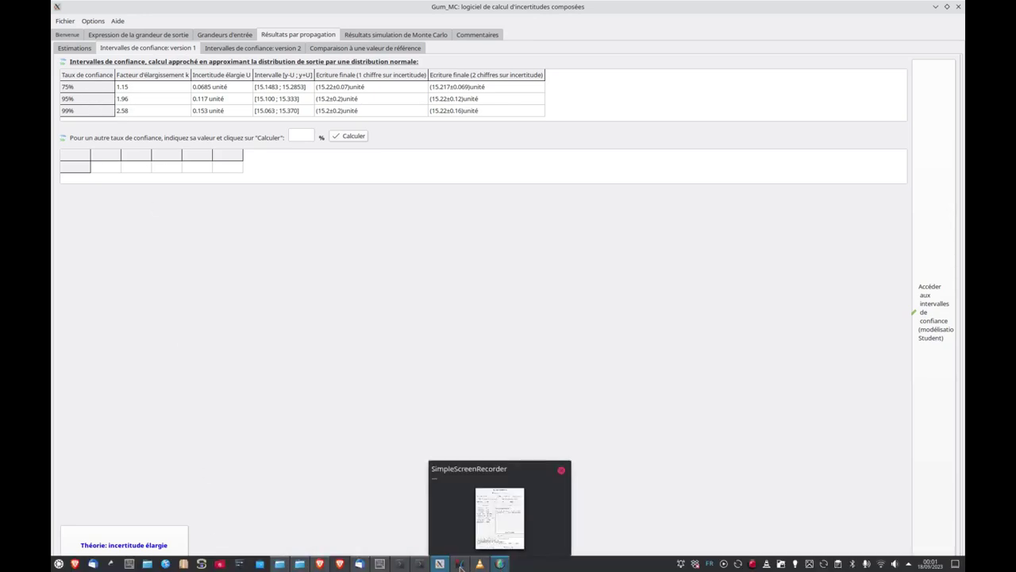
pyautogui.click(319, 564)
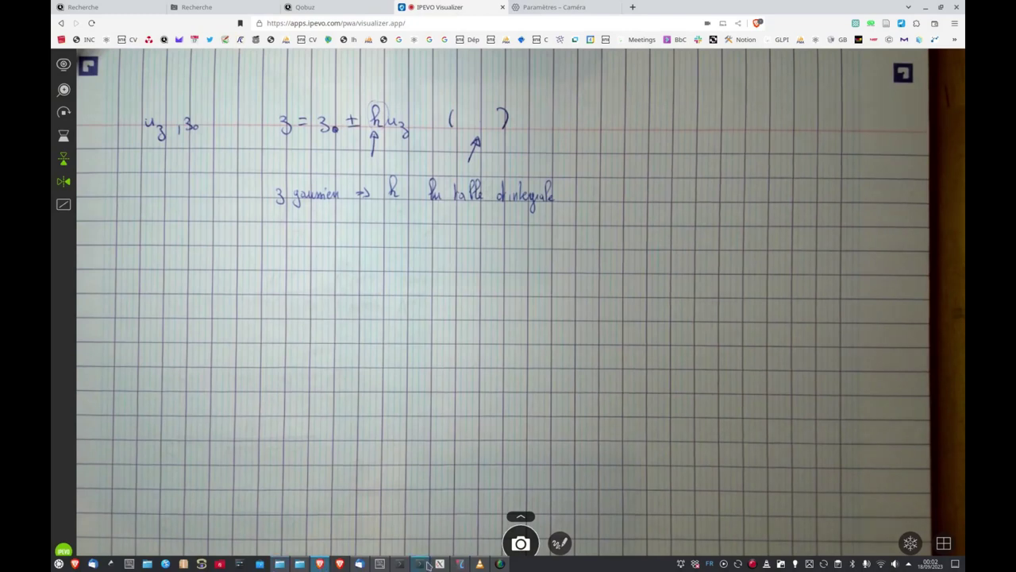
pyautogui.click(462, 563)
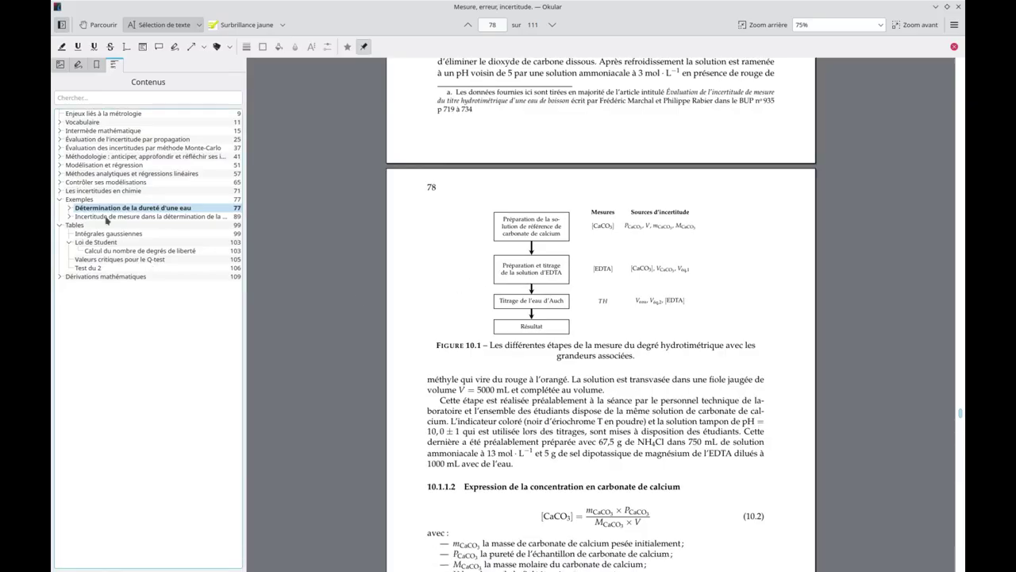
pyautogui.click(87, 233)
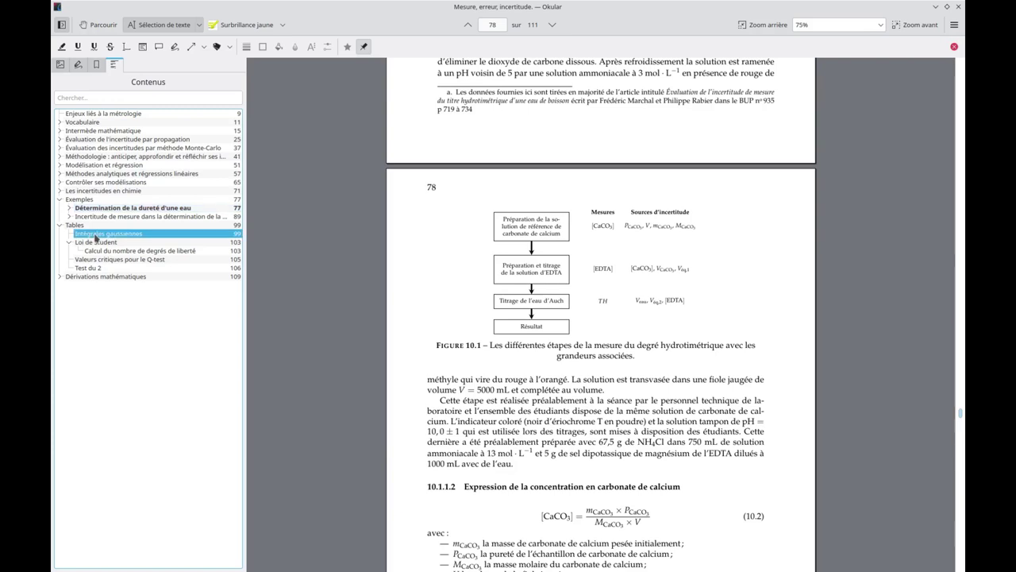
pyautogui.scroll(-2, 674, 283)
pyautogui.scroll(-3, 675, 282)
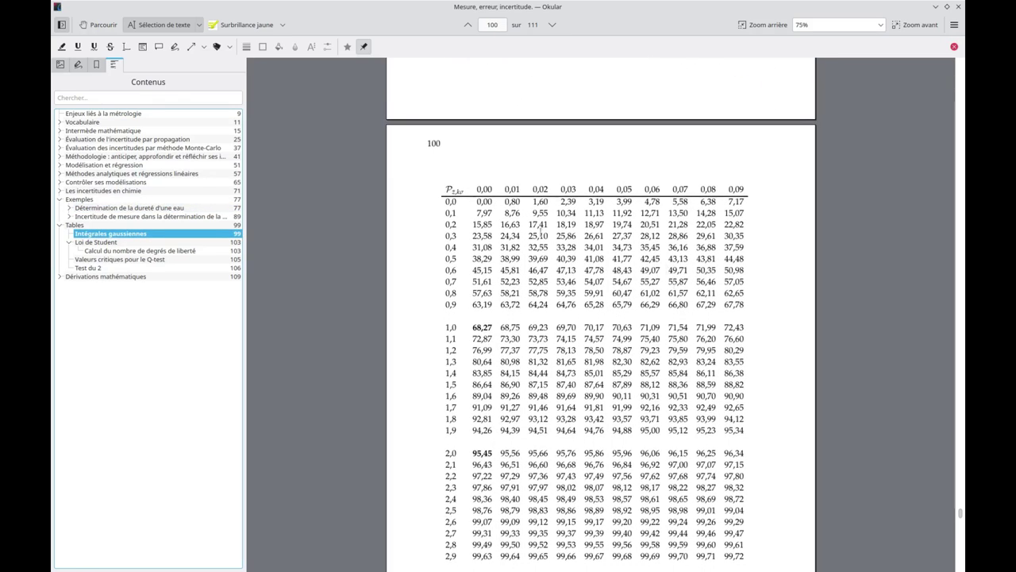
# - Look up the coverage factors for 95 % and 99 % in Table A.1, selecting the entries 95,00 and 99,01
pyautogui.scroll(-4, 539, 233)
pyautogui.scroll(1, 539, 232)
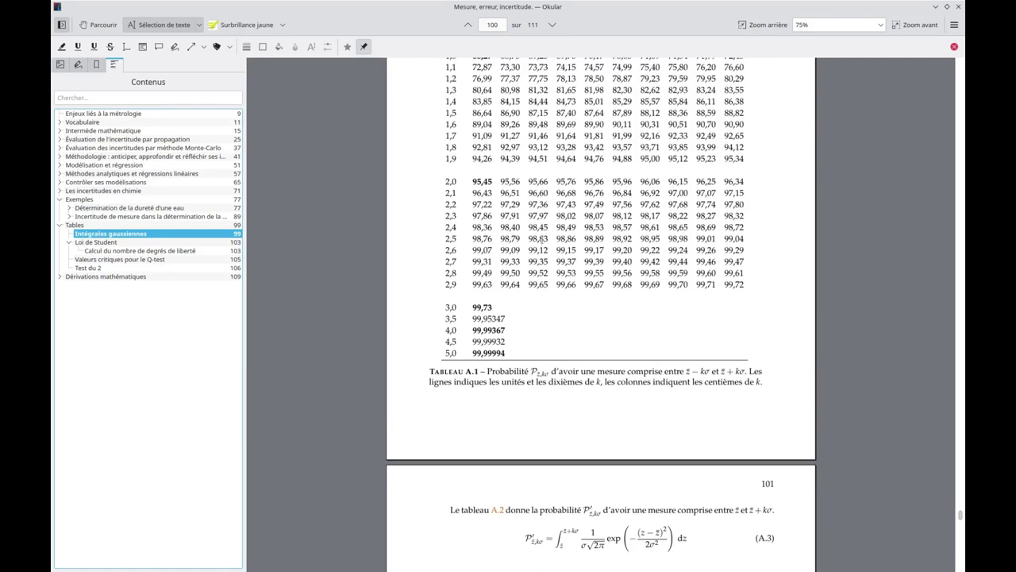
pyautogui.scroll(3, 641, 259)
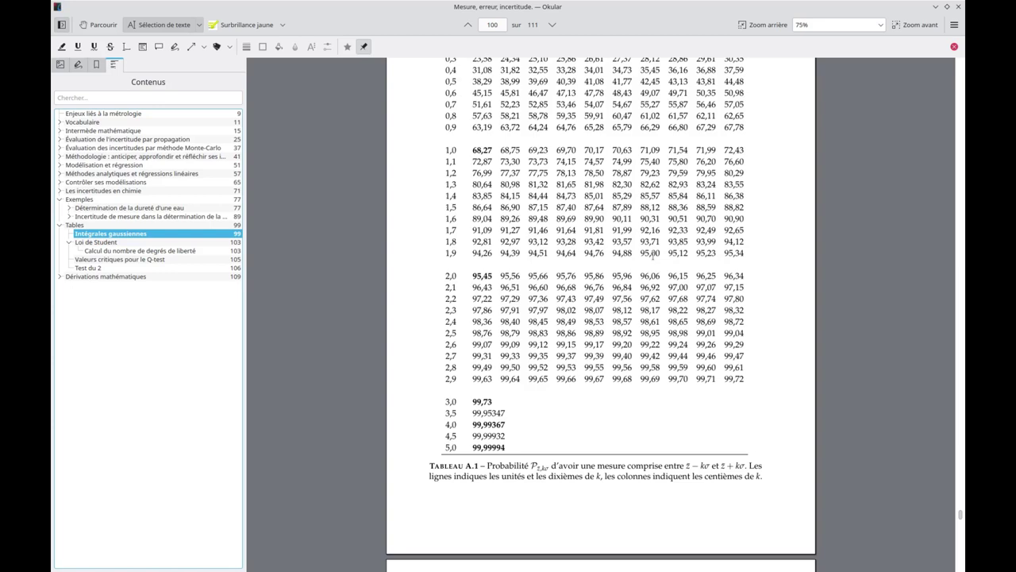
pyautogui.scroll(2, 661, 254)
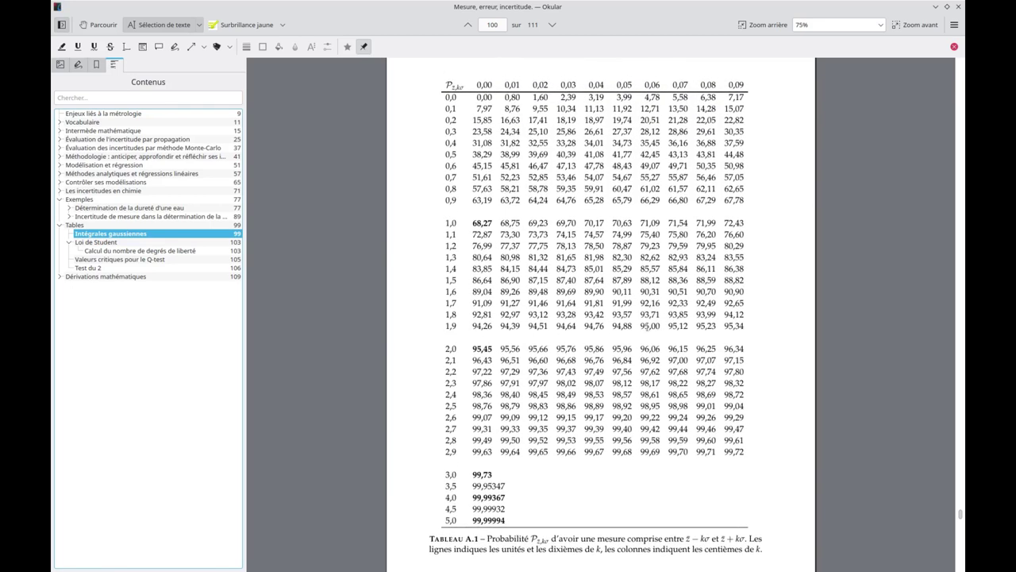
pyautogui.doubleClick(643, 326)
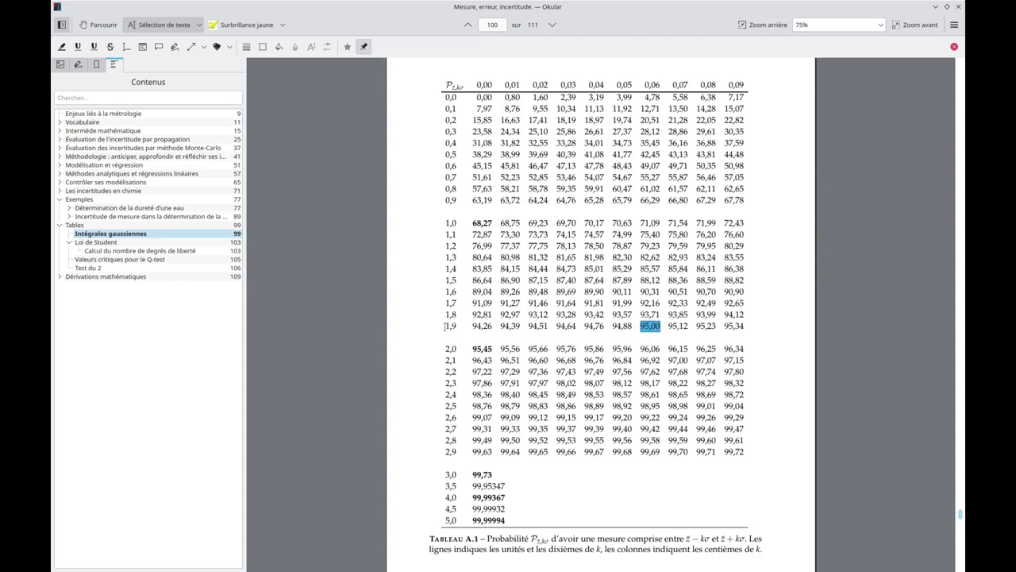
pyautogui.scroll(-1, 651, 90)
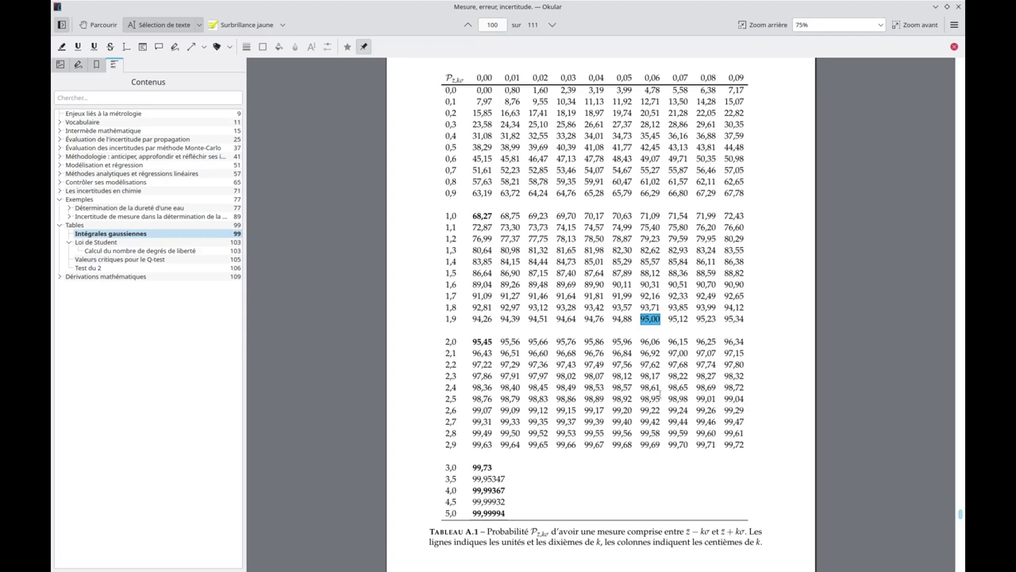
pyautogui.moveTo(703, 399)
pyautogui.mouseDown()
pyautogui.moveTo(676, 400)
pyautogui.moveTo(715, 399)
pyautogui.mouseUp()
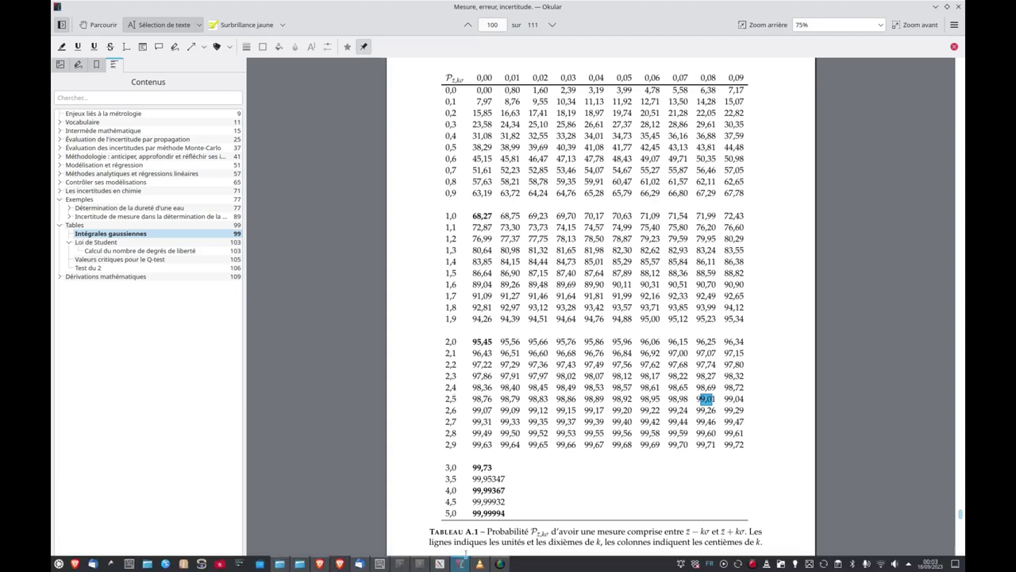
# - Switch to Gum_MC to compare the listed coverage factors, and return to the handwritten notes in IPEVO Visualizer
pyautogui.click(445, 564)
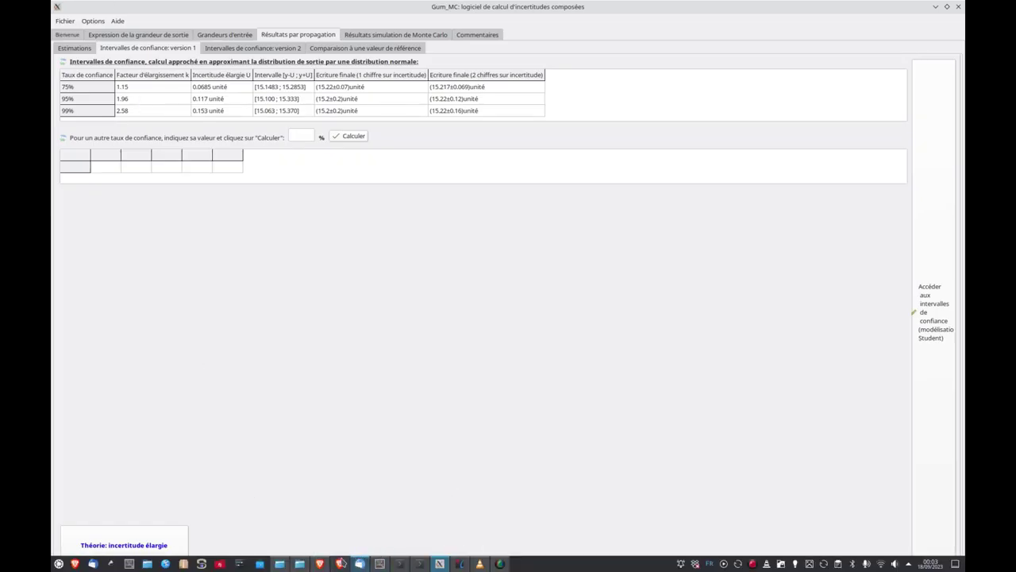
pyautogui.click(320, 564)
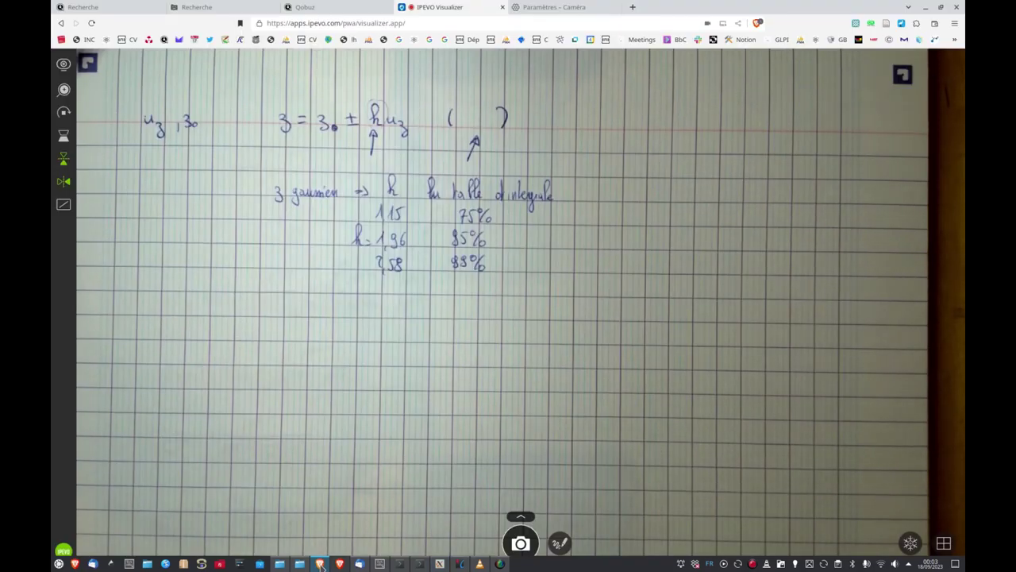
# - Switch to Gum_MC, display the version 2 confidence intervals based on a Student distribution, and return to the handwritten notes in IPEVO Visualizer
pyautogui.click(321, 563)
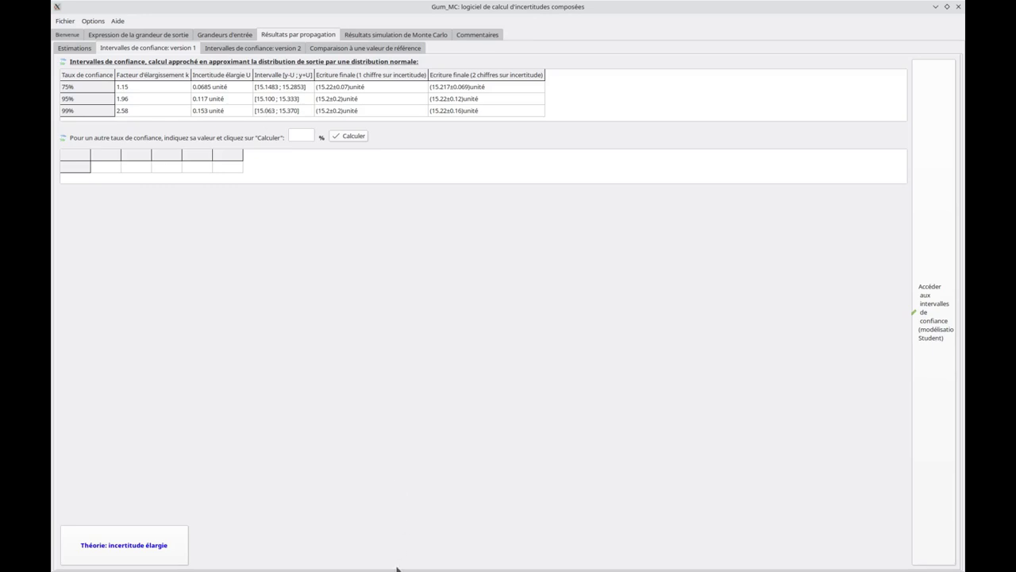
pyautogui.moveTo(401, 566)
pyautogui.moveTo(501, 568)
pyautogui.click(262, 50)
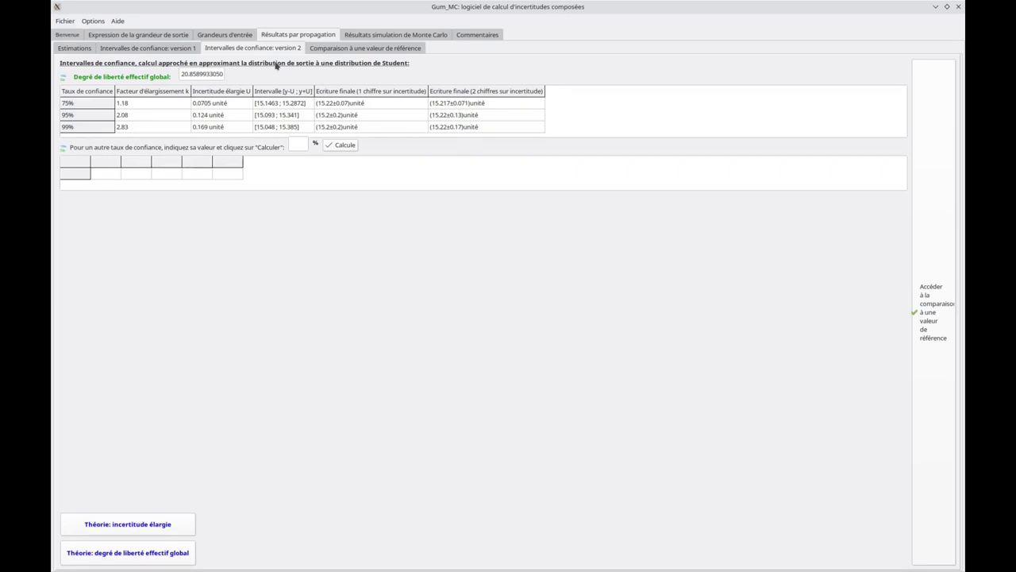
pyautogui.click(321, 564)
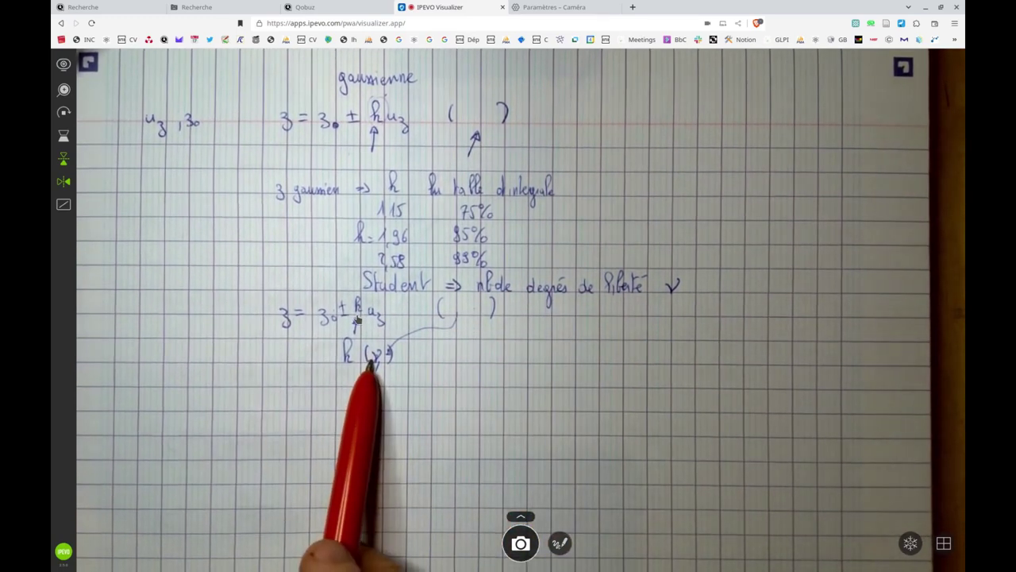
# - Switch to Okular and consult the degrees-of-freedom formulas in section 3.6.1 of the expanded uncertainty chapter
pyautogui.moveTo(524, 569)
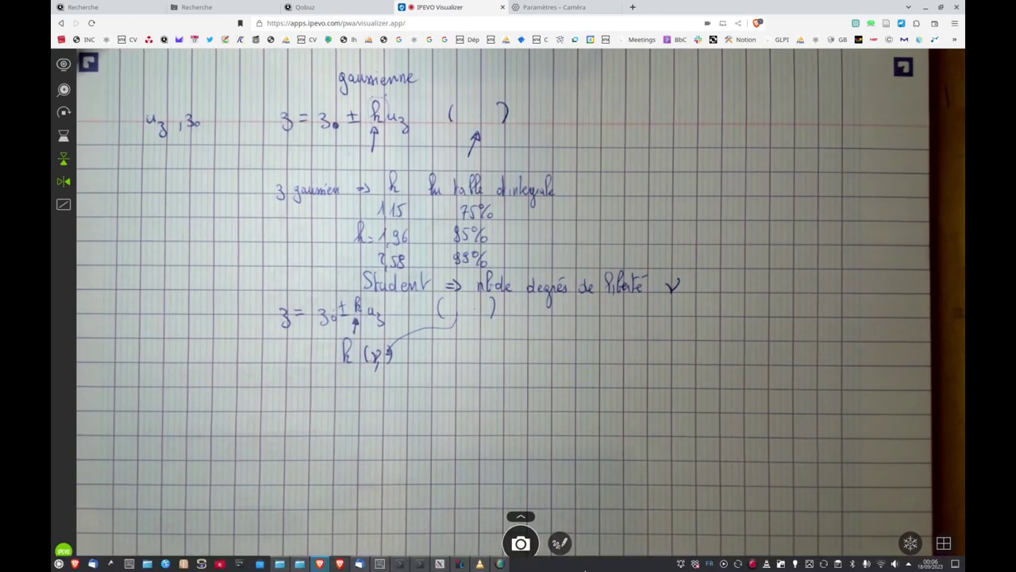
pyautogui.click(459, 564)
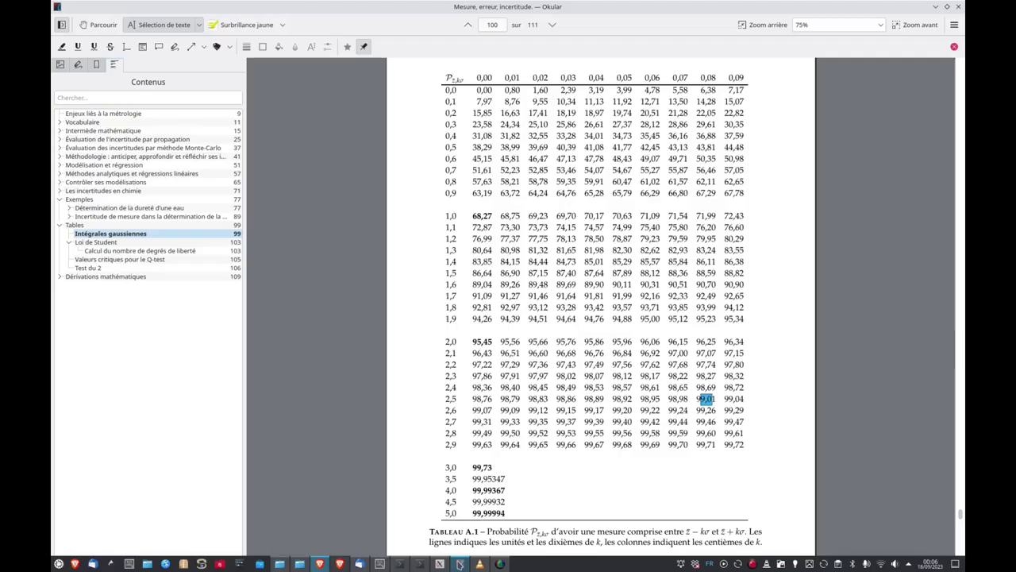
pyautogui.click(60, 140)
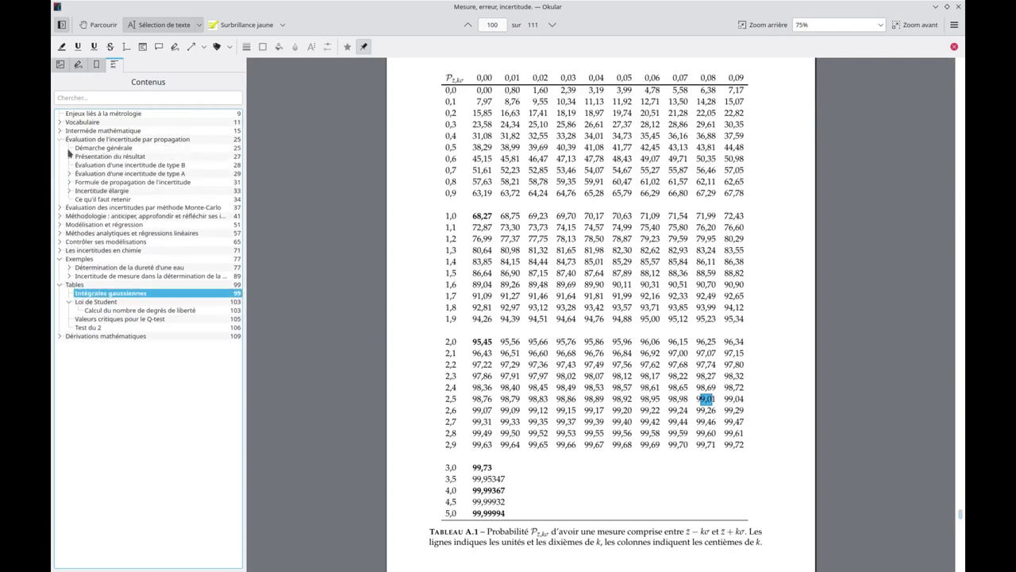
pyautogui.click(69, 190)
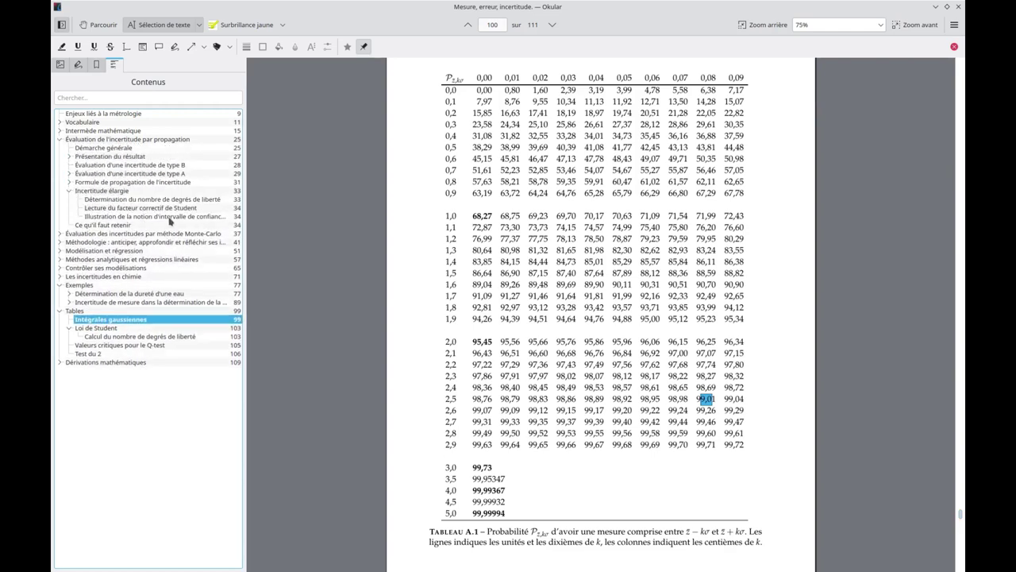
pyautogui.click(154, 208)
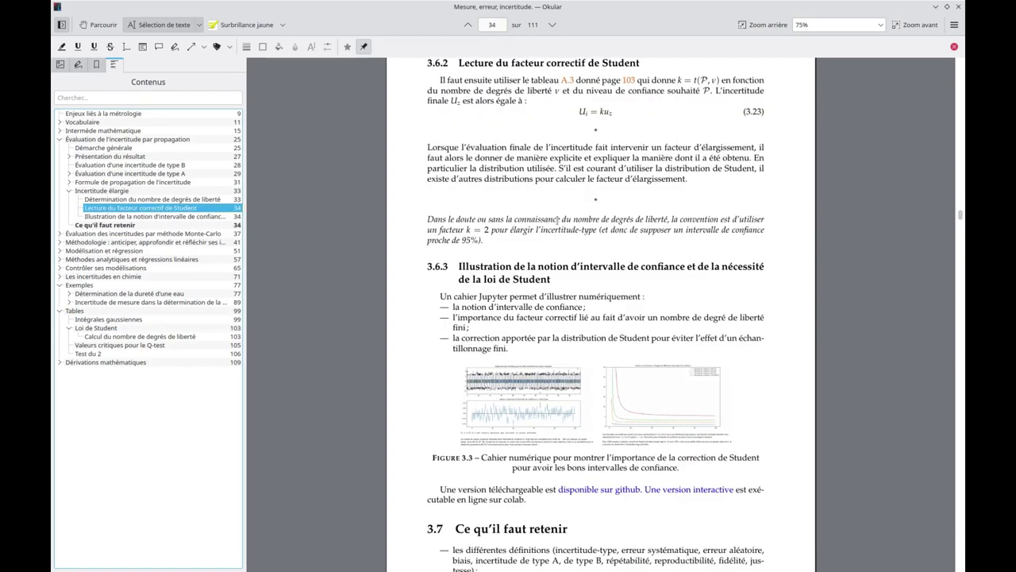
pyautogui.scroll(6, 557, 220)
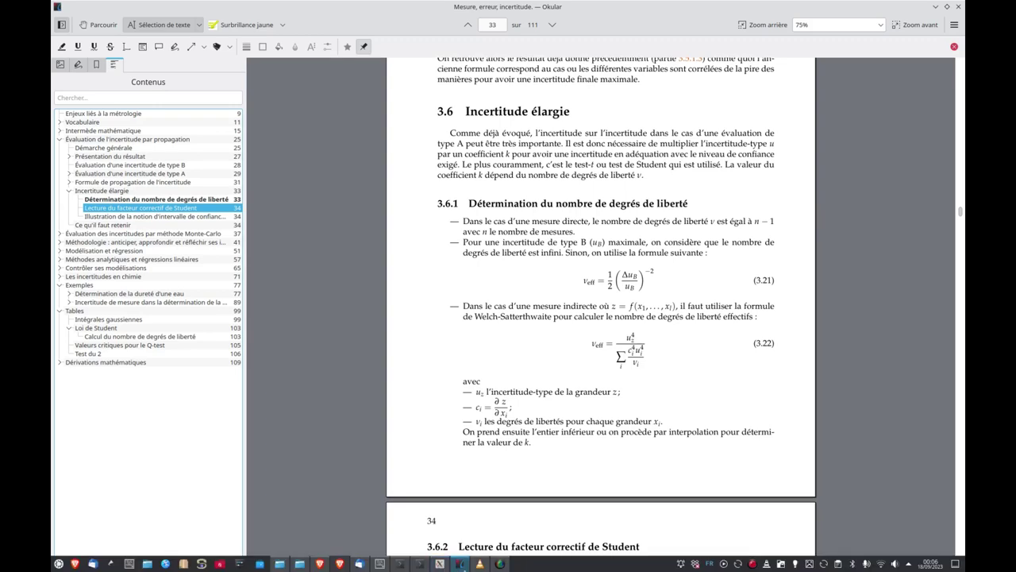
# - Switch to Gum_MC to examine the global effective degrees of freedom, and return to the handwritten notes in IPEVO Visualizer
pyautogui.moveTo(479, 565)
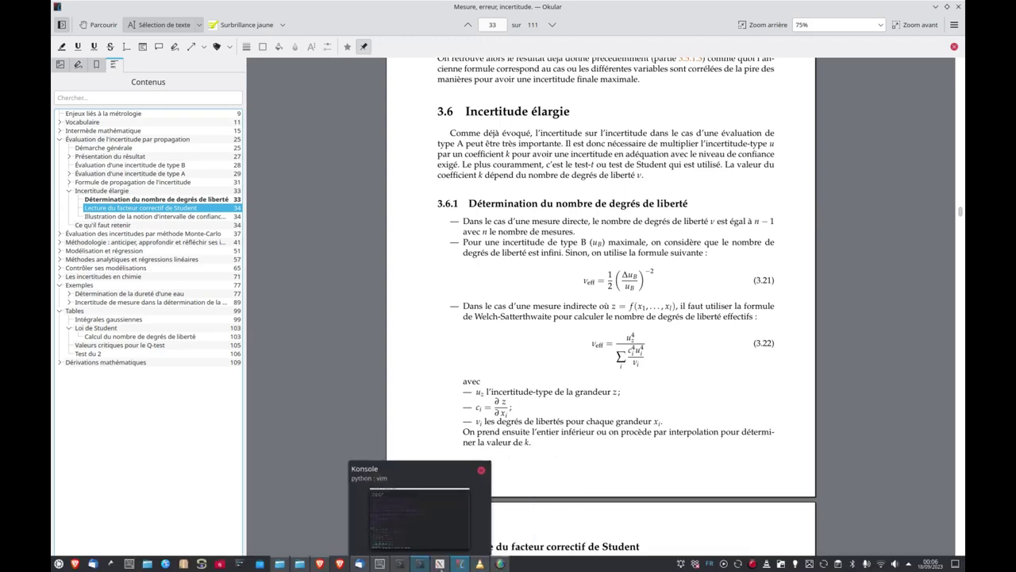
pyautogui.click(440, 564)
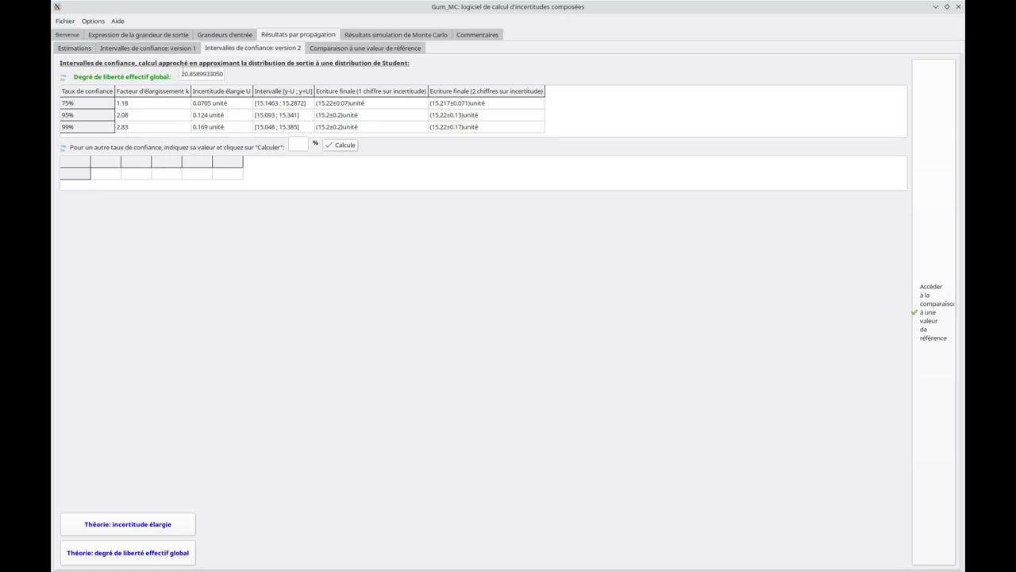
pyautogui.moveTo(182, 73); pyautogui.dragTo(224, 74)
pyautogui.doubleClick(198, 74)
pyautogui.click(199, 73)
pyautogui.press('Home')
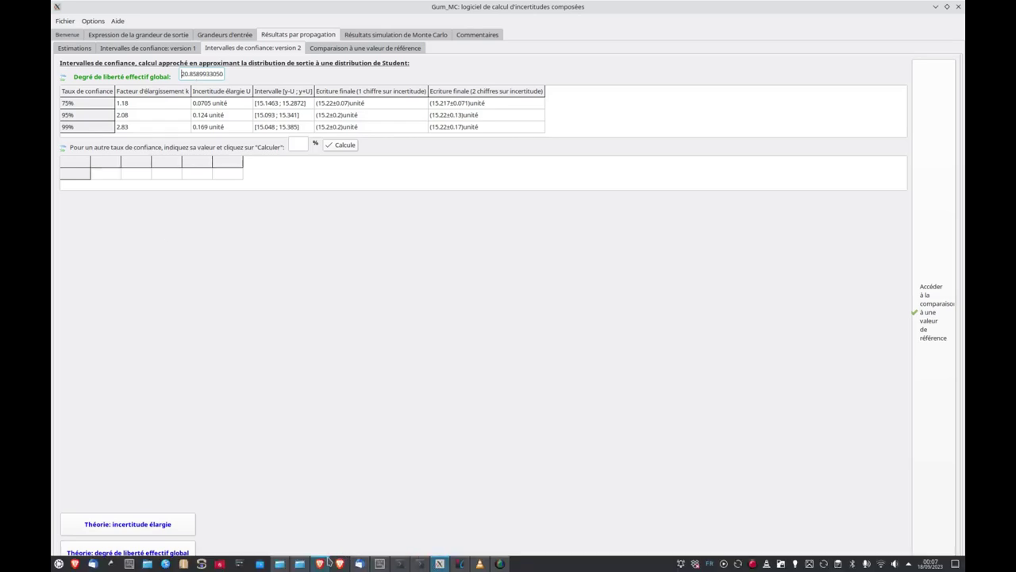
pyautogui.click(322, 563)
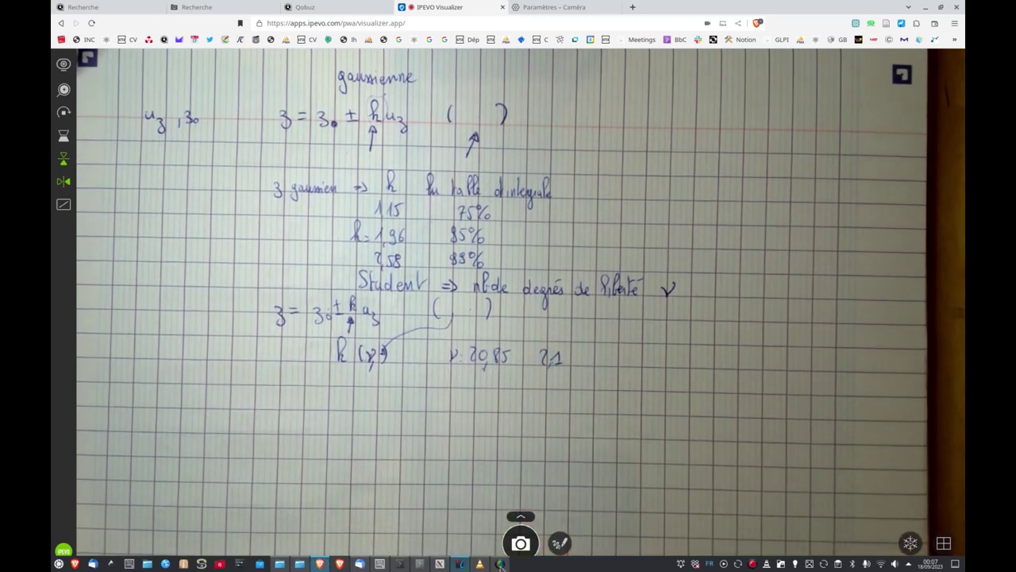
# - Switch to Okular and look up the coverage factors for 20 and 25 degrees of freedom in Student's Table A.3
pyautogui.moveTo(462, 564)
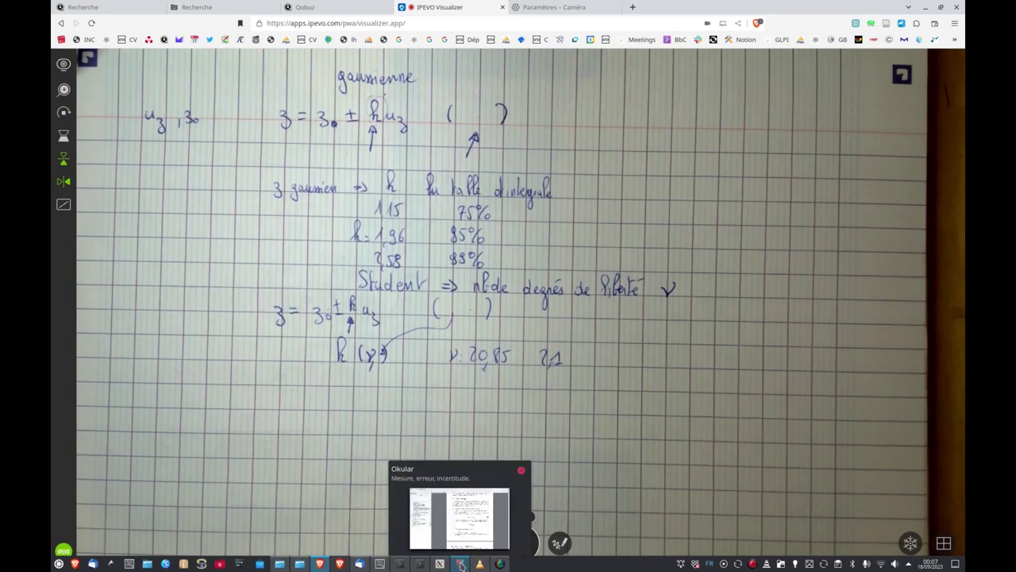
pyautogui.click(461, 564)
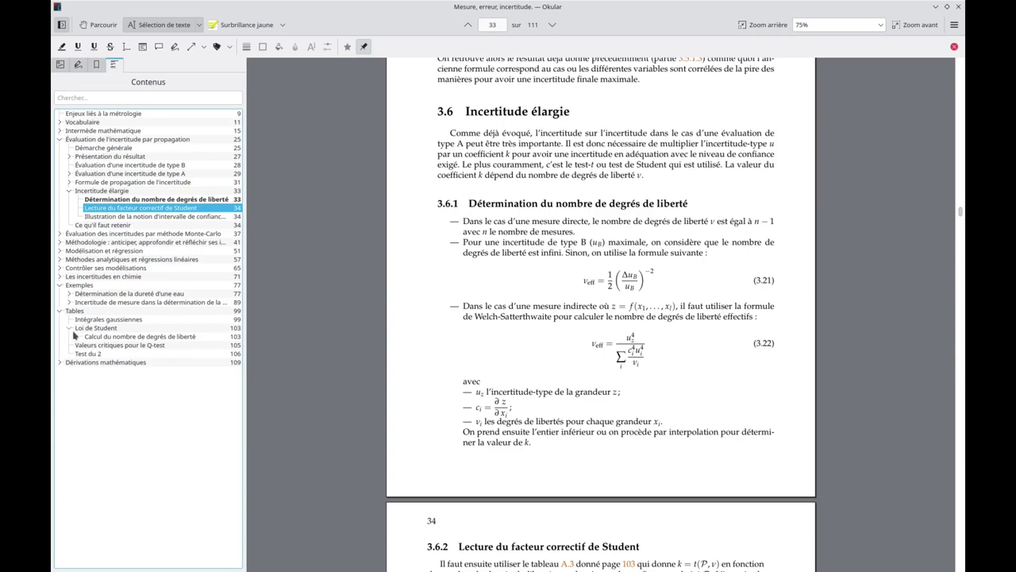
pyautogui.click(108, 337)
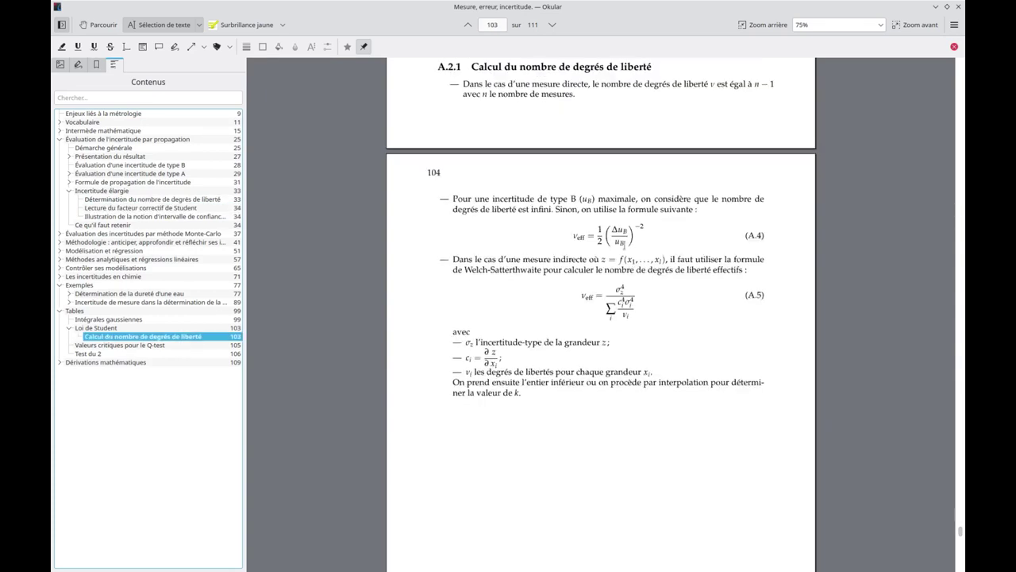
pyautogui.scroll(8, 623, 245)
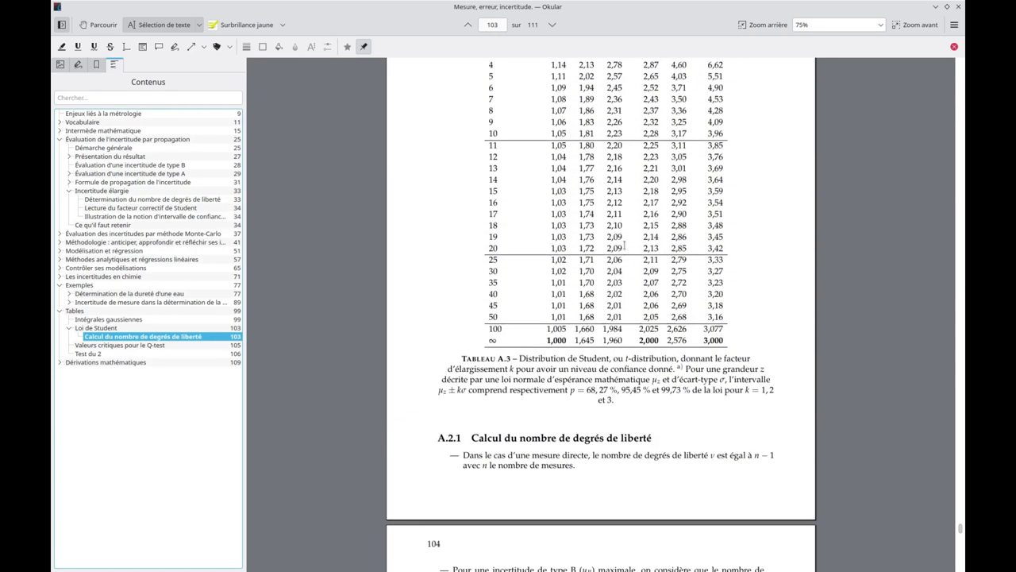
pyautogui.scroll(1, 625, 245)
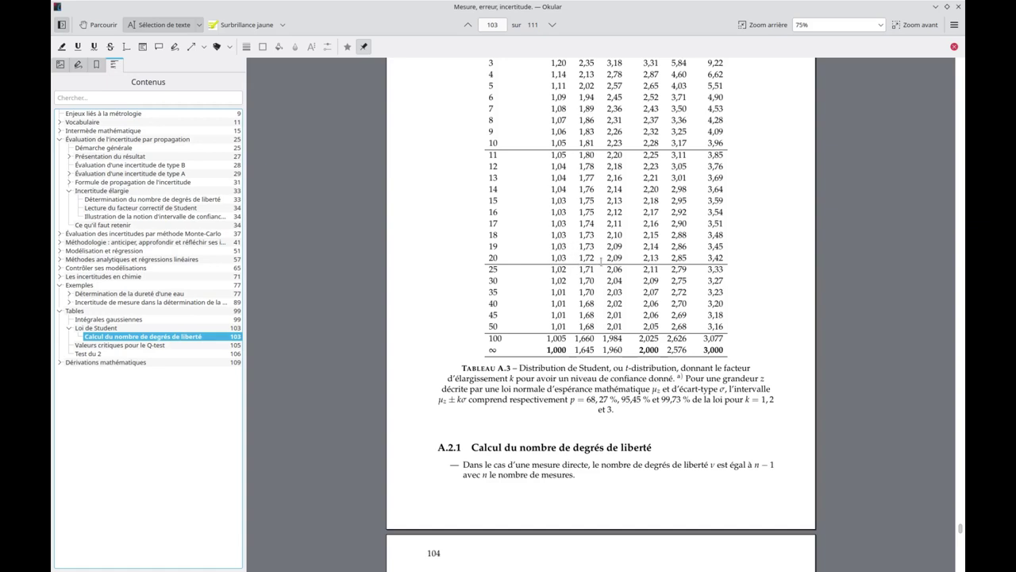
pyautogui.scroll(3, 584, 259)
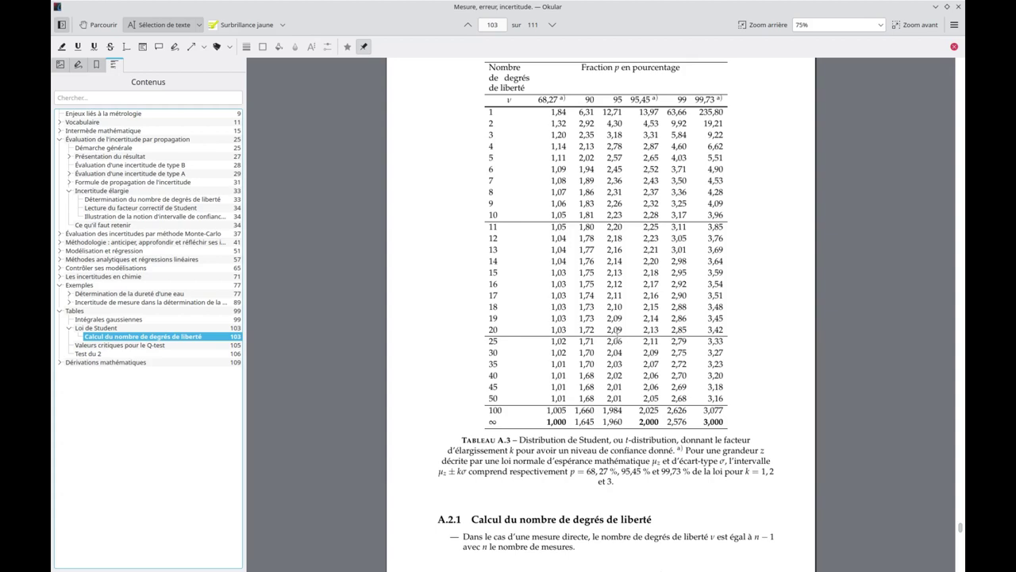
# - Switch to Gum_MC and compare the version 1 confidence intervals with the Student-based version 2 intervals
pyautogui.moveTo(346, 565)
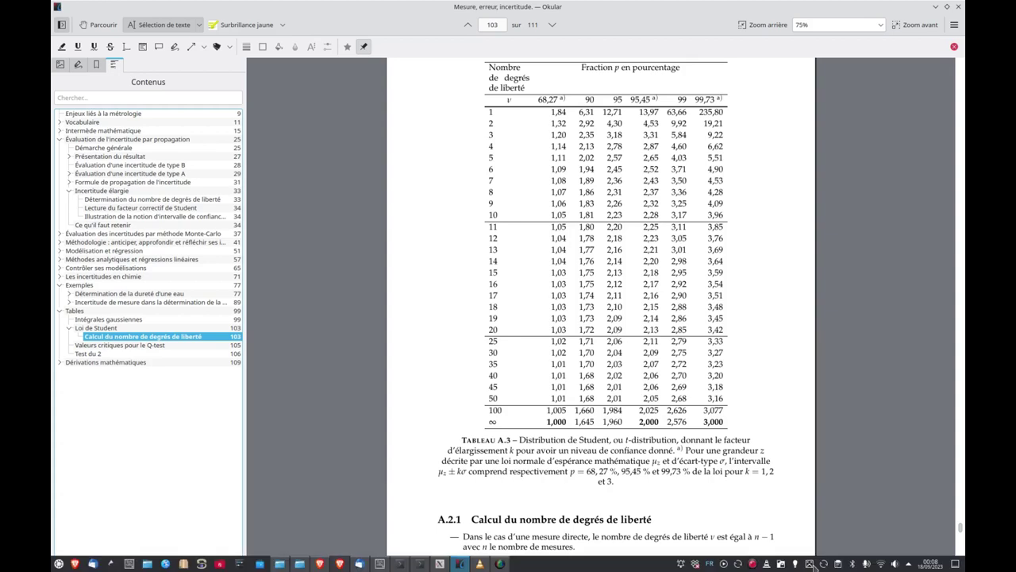
pyautogui.click(344, 565)
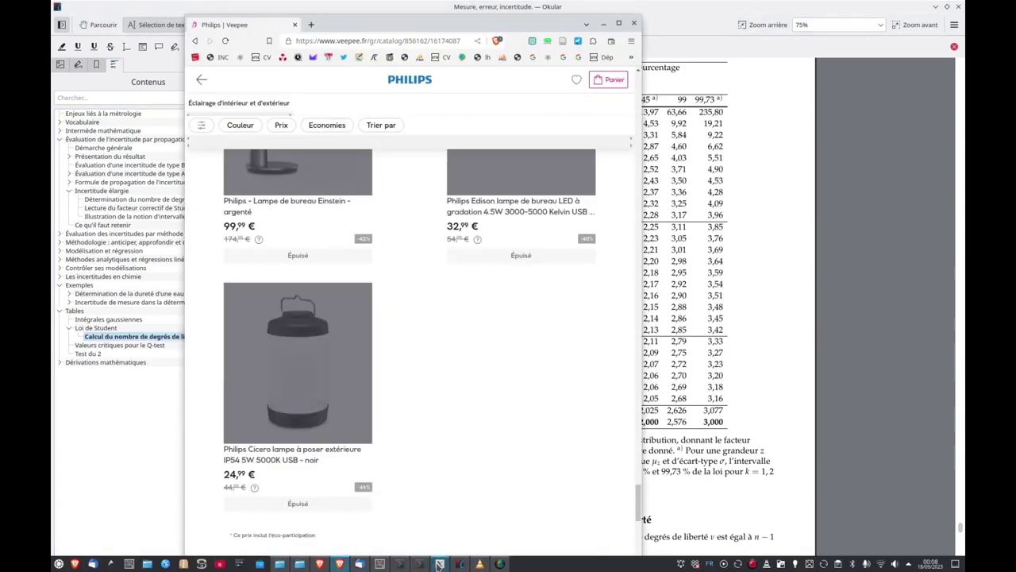
pyautogui.click(360, 564)
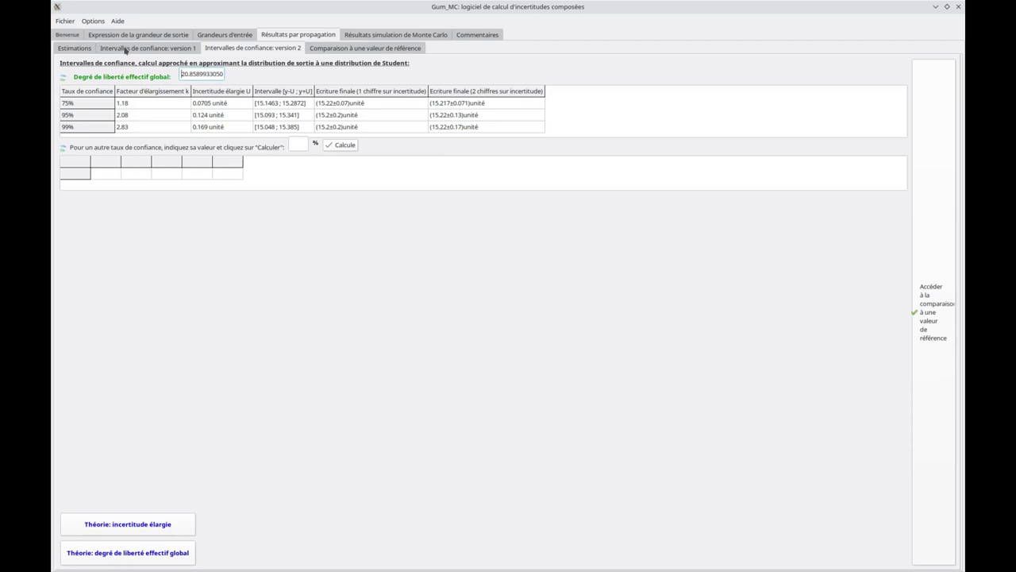
pyautogui.click(127, 48)
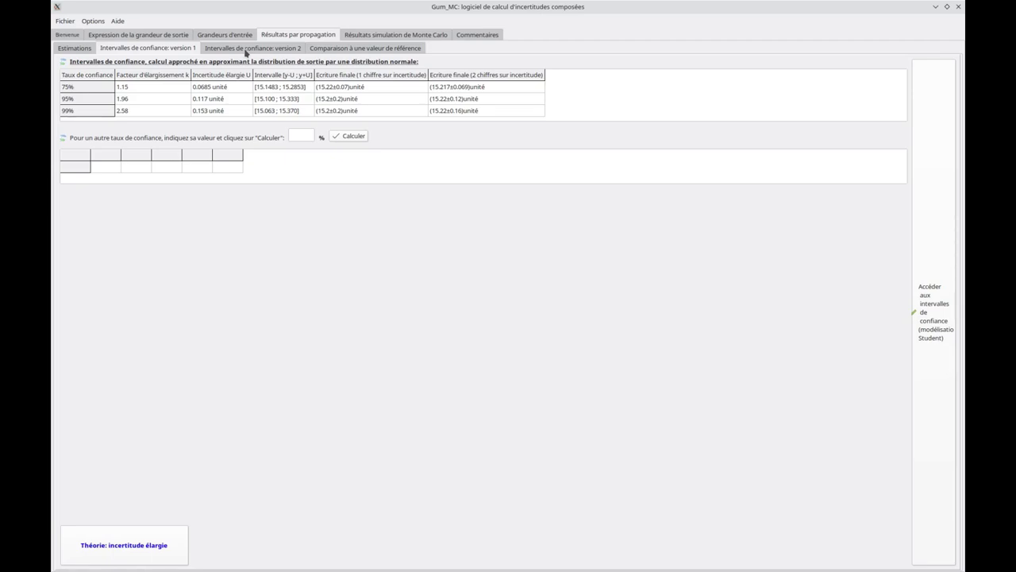
pyautogui.click(246, 50)
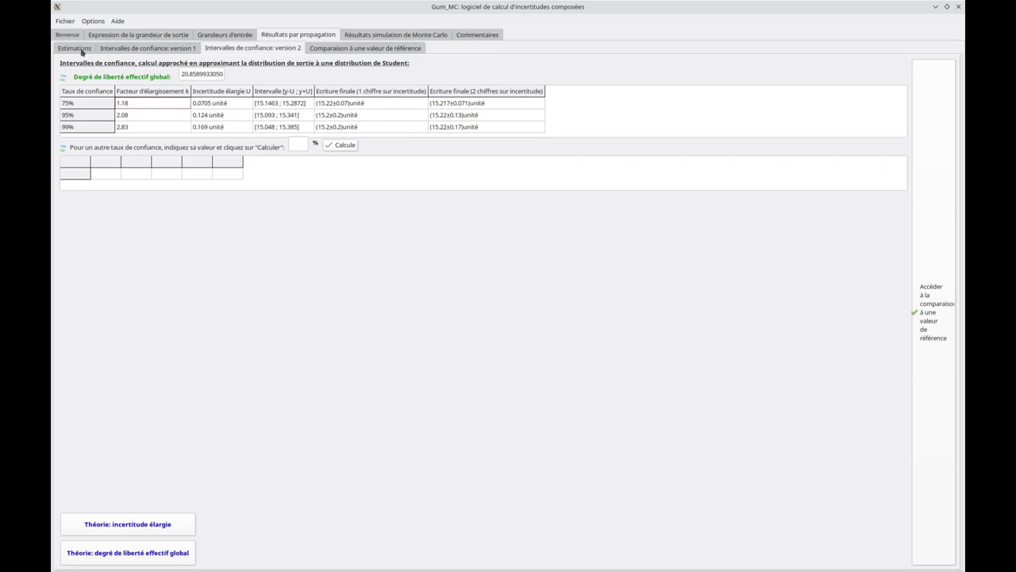
# - Review the propagation estimates by error source, check the version 1 confidence intervals again, and return to the estimates
pyautogui.click(82, 51)
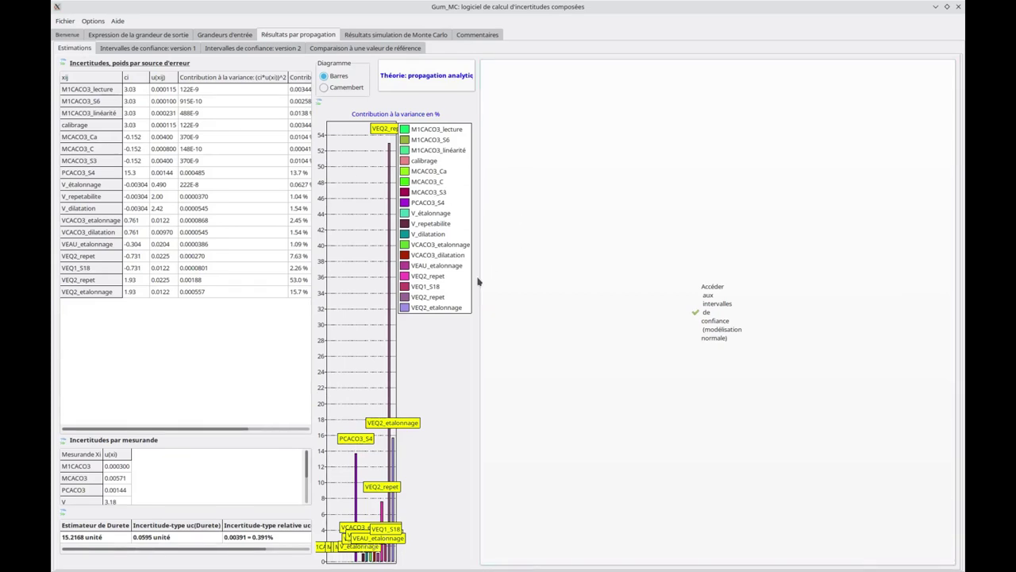
pyautogui.click(177, 51)
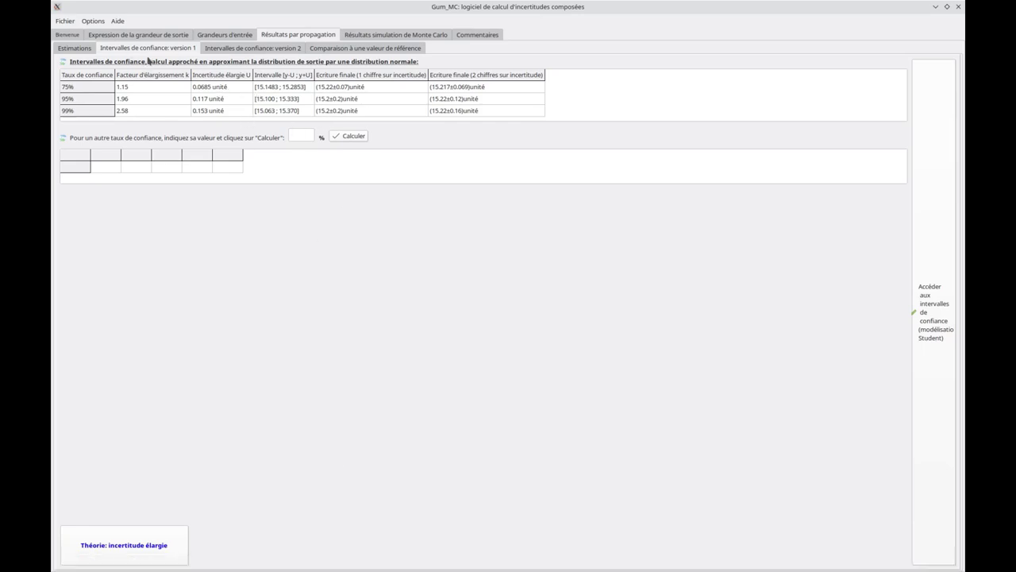
pyautogui.click(75, 49)
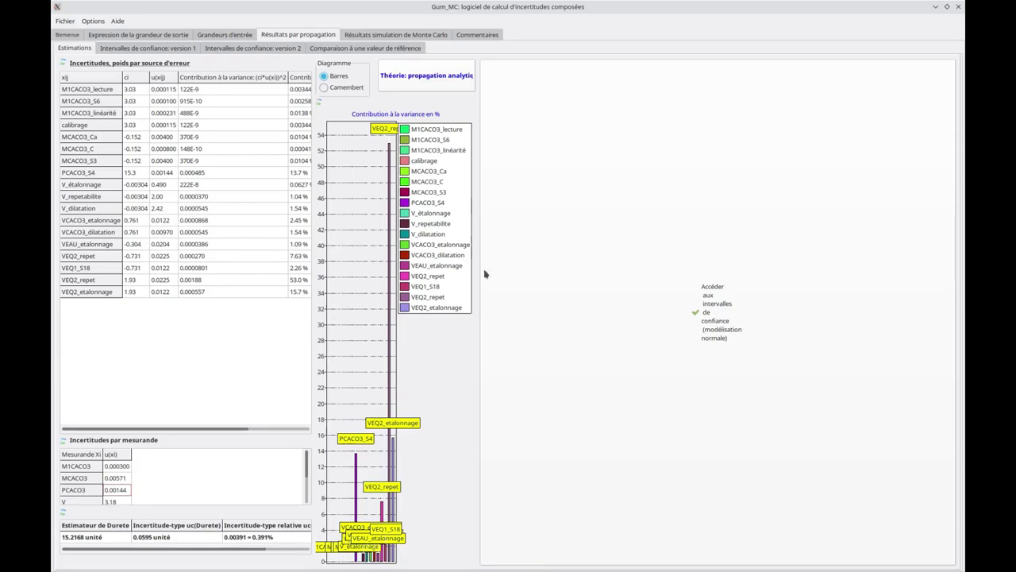
pyautogui.press('super+Page_Up')
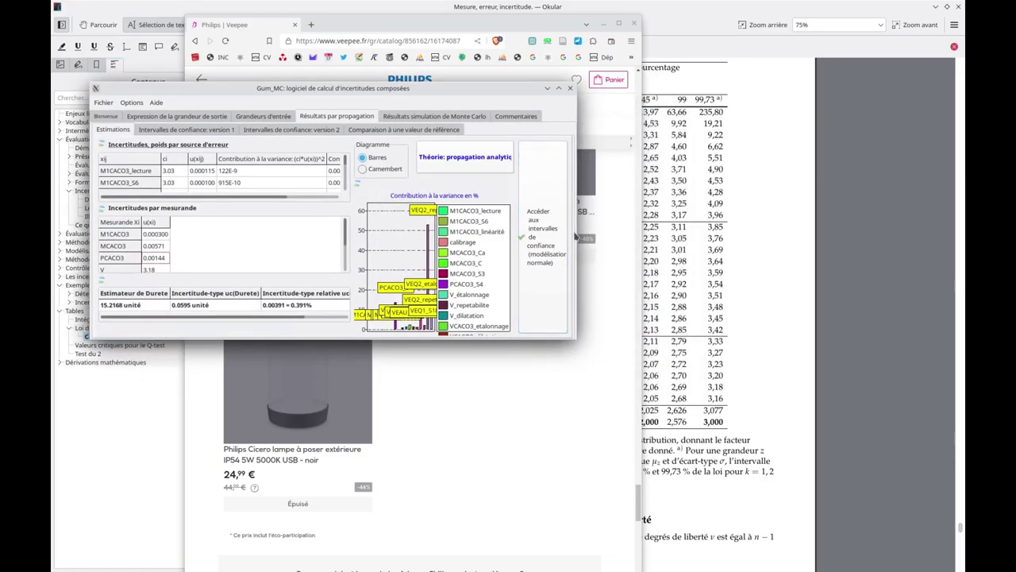
pyautogui.moveTo(579, 236); pyautogui.dragTo(635, 238)
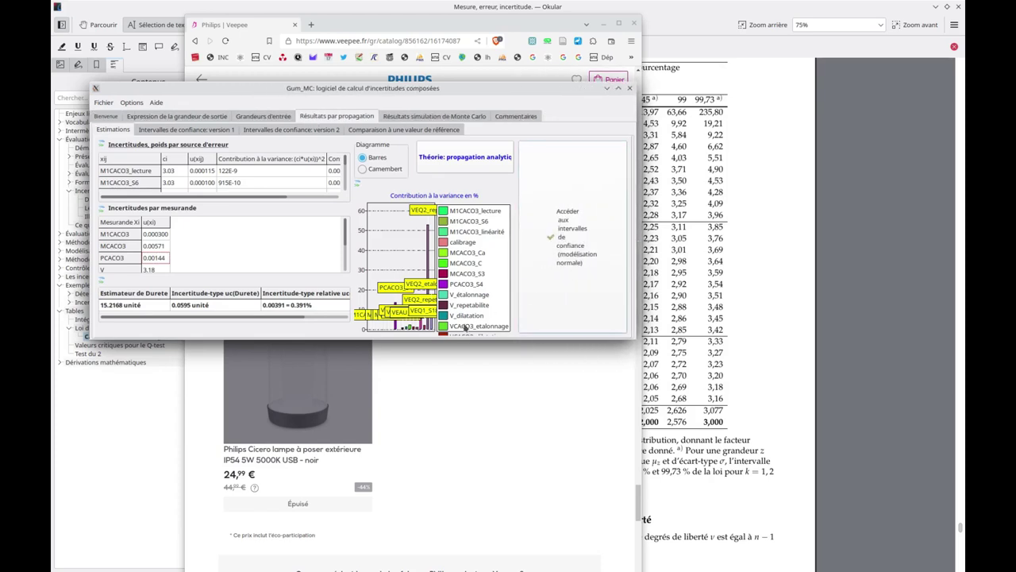
pyautogui.moveTo(471, 339); pyautogui.dragTo(551, 455)
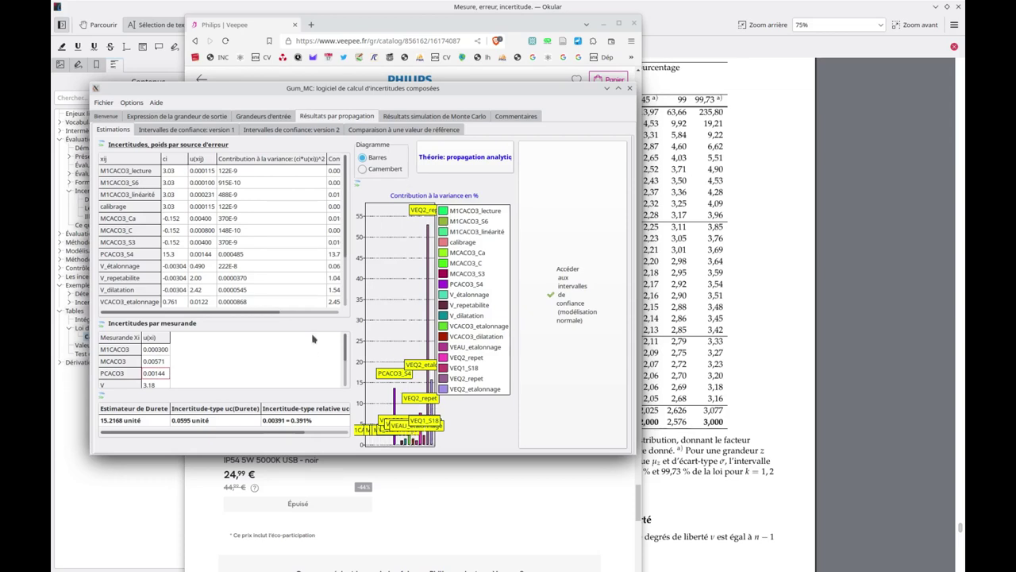
pyautogui.click(617, 88)
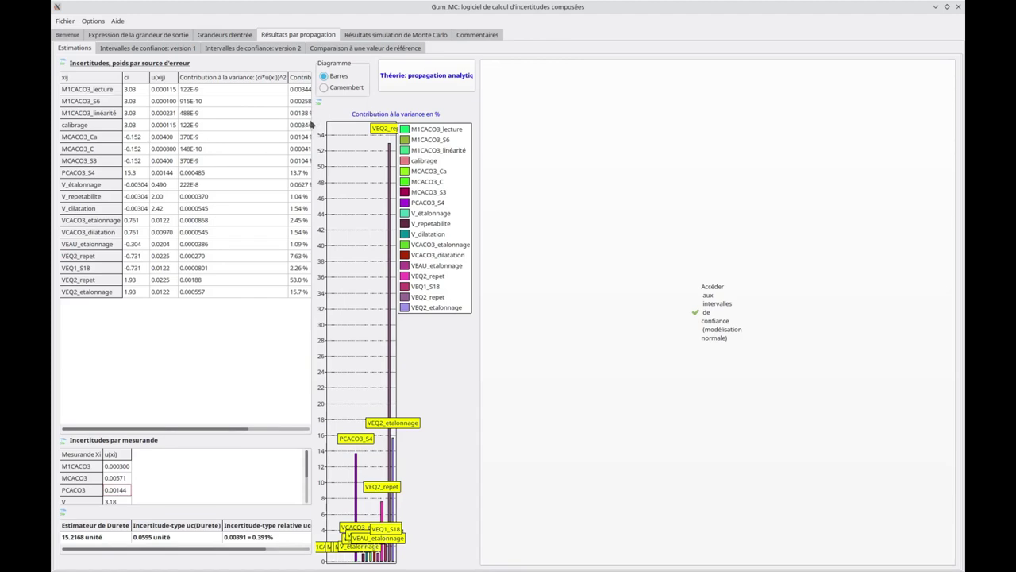
# - Examine each error source's percentage contribution to the variance, and switch to Okular to consult Student's Table A.3 again
pyautogui.moveTo(183, 430); pyautogui.dragTo(220, 437)
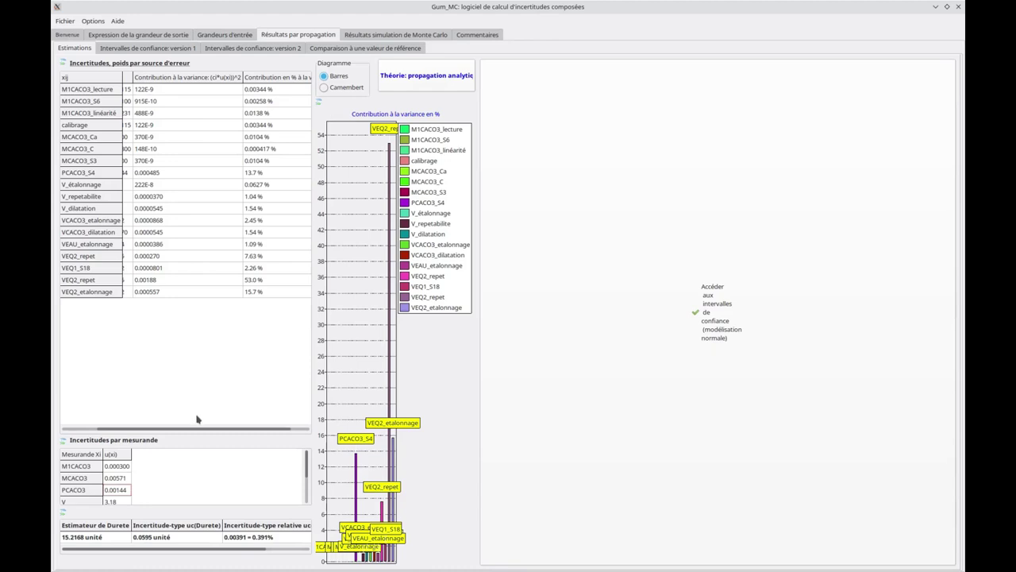
pyautogui.moveTo(246, 437); pyautogui.dragTo(287, 435)
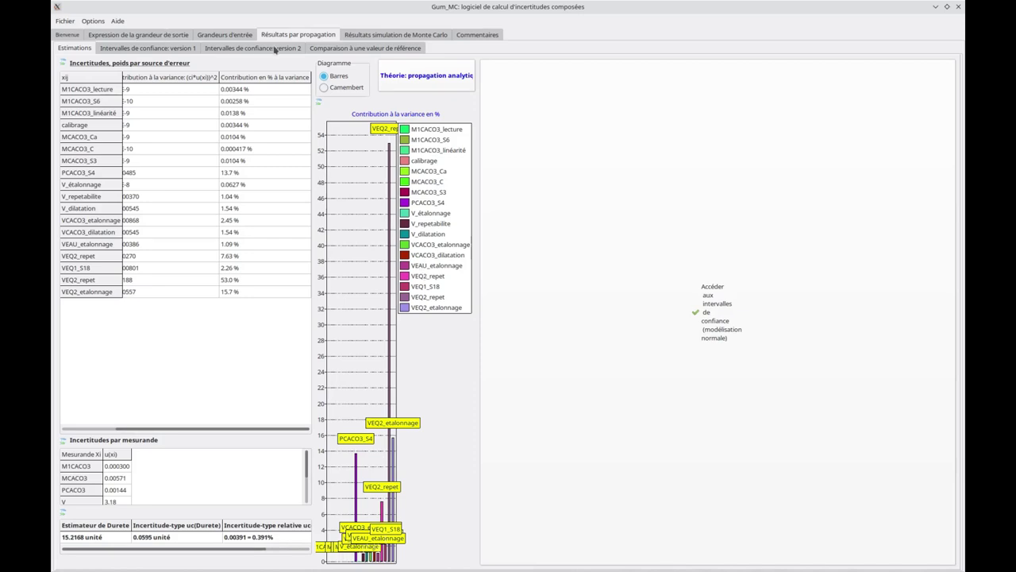
pyautogui.hscroll(-5, 292, 179)
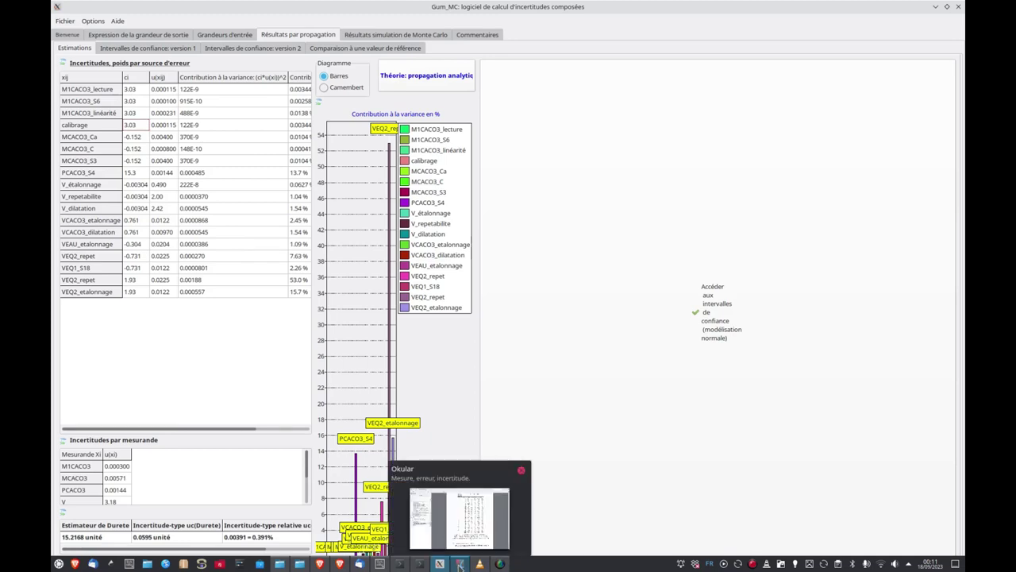
pyautogui.click(459, 565)
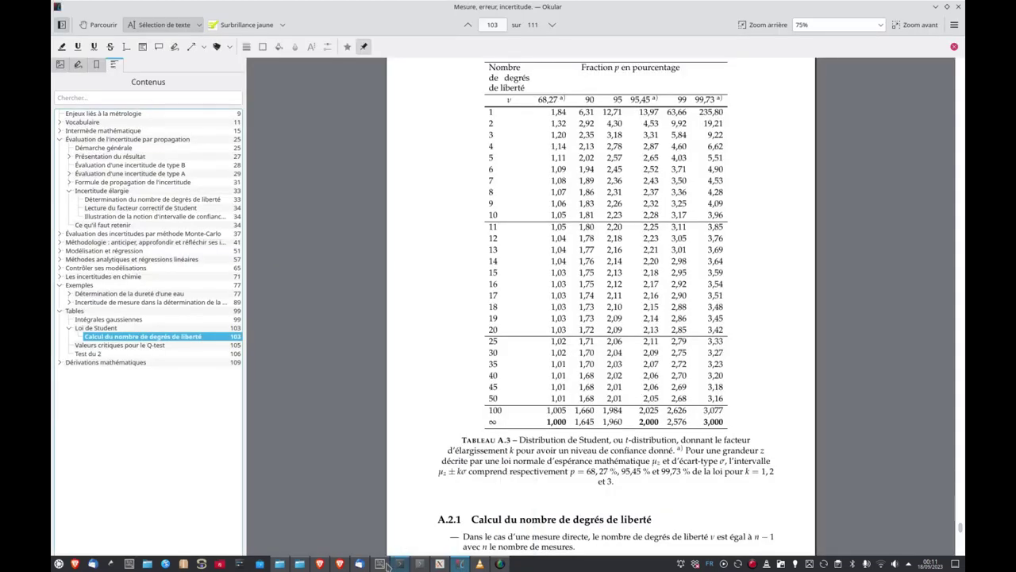
# - View the handwritten notes in IPEVO Visualizer, switch to Gum_MC and review the input error sources and their percentage contributions to the variance
pyautogui.click(321, 563)
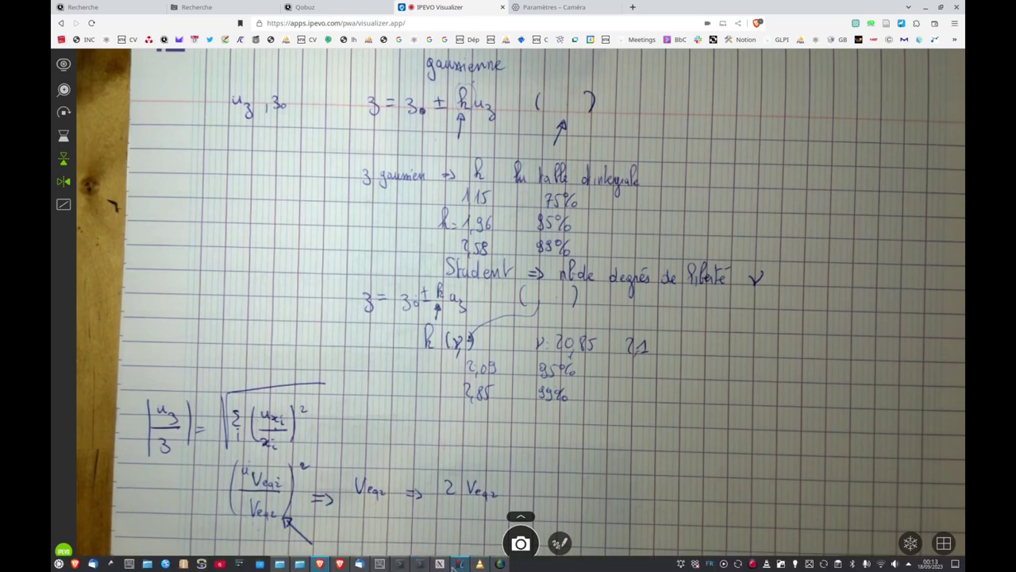
pyautogui.click(439, 564)
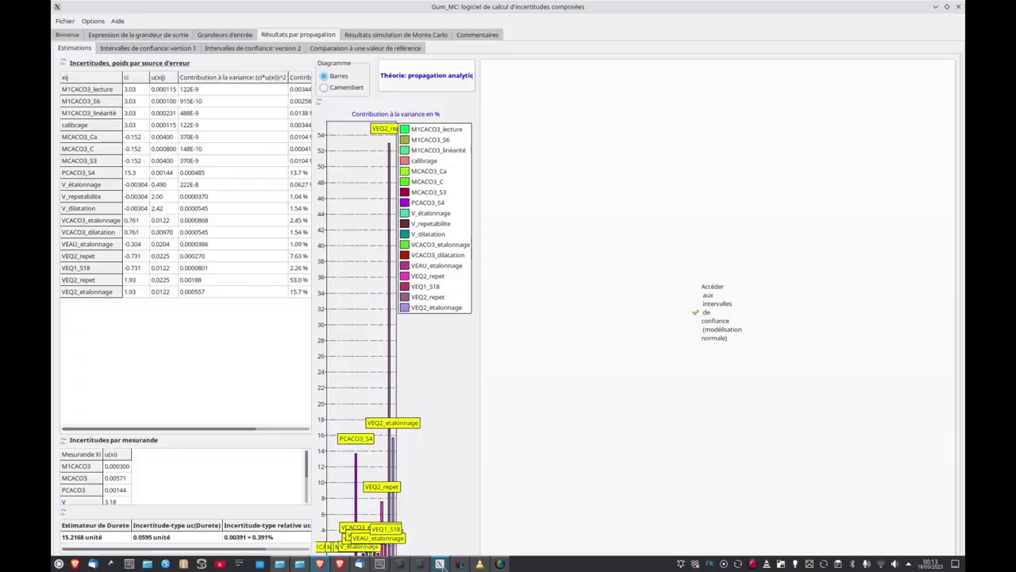
pyautogui.click(120, 36)
pyautogui.click(225, 36)
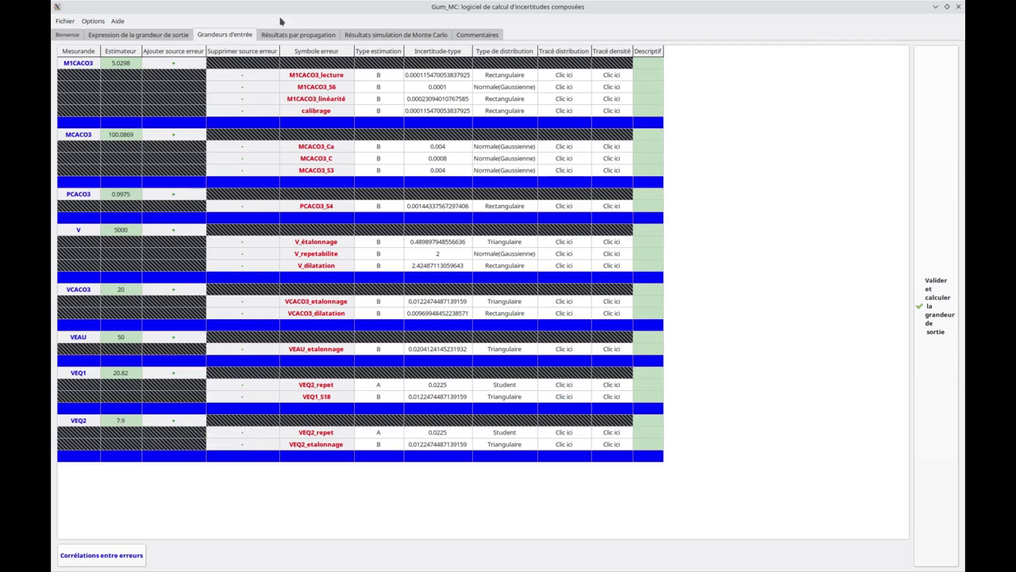
pyautogui.click(308, 35)
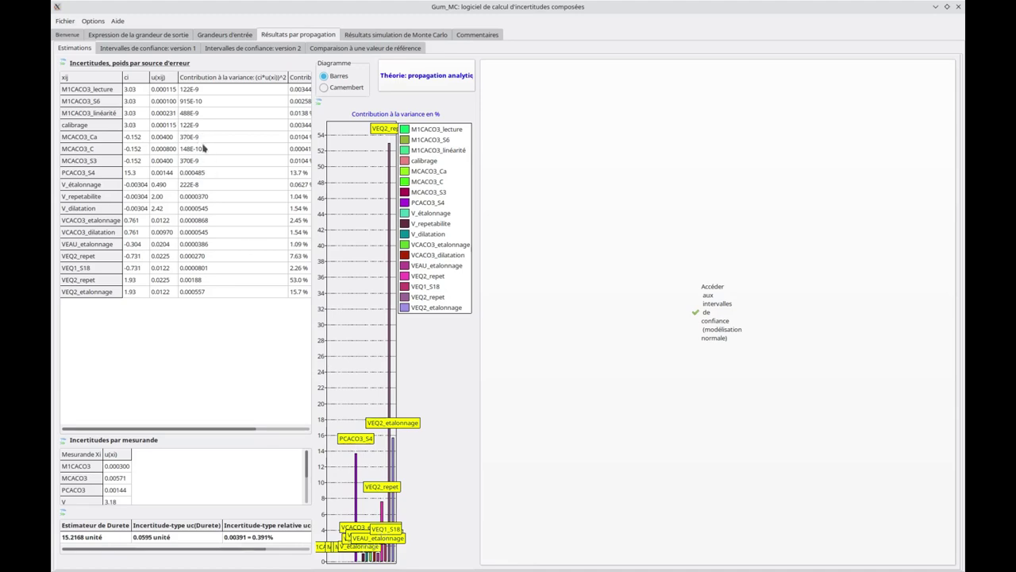
pyautogui.moveTo(195, 429); pyautogui.dragTo(248, 428)
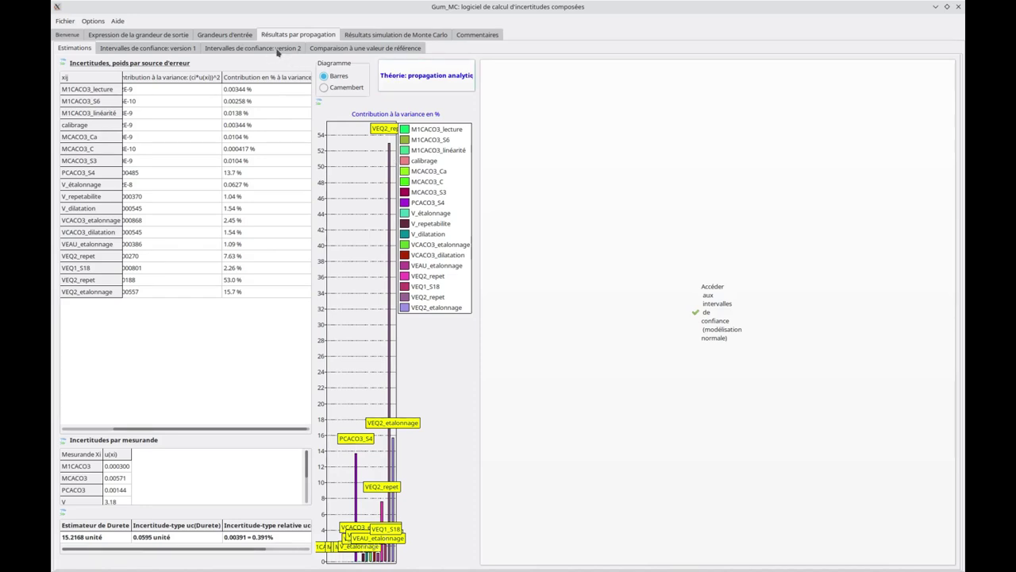
# - Switch to Okular and examine the general uncertainty procedure flowchart, Figure 3.1, in the "Démarche générale" section
pyautogui.moveTo(460, 566)
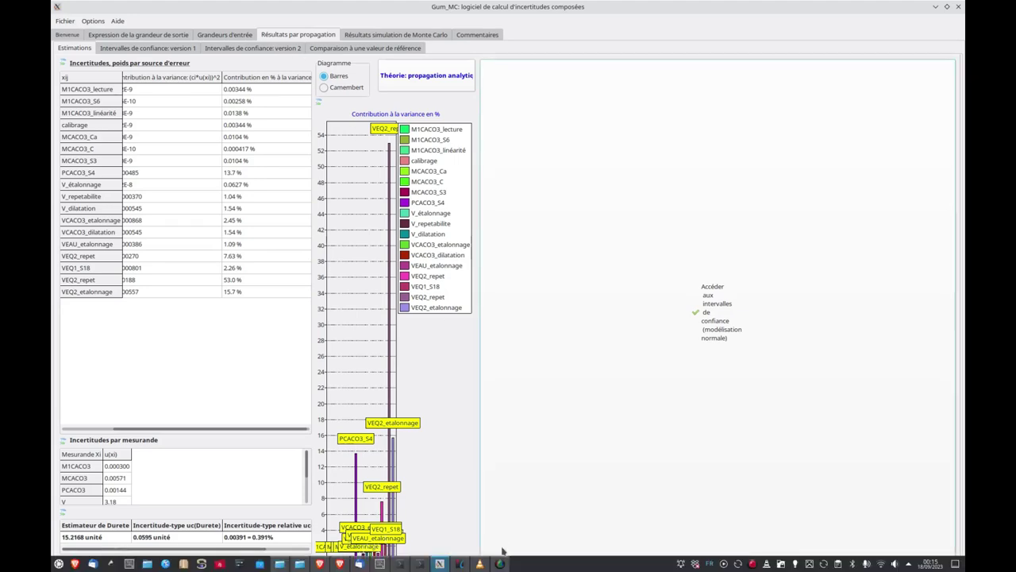
pyautogui.click(461, 563)
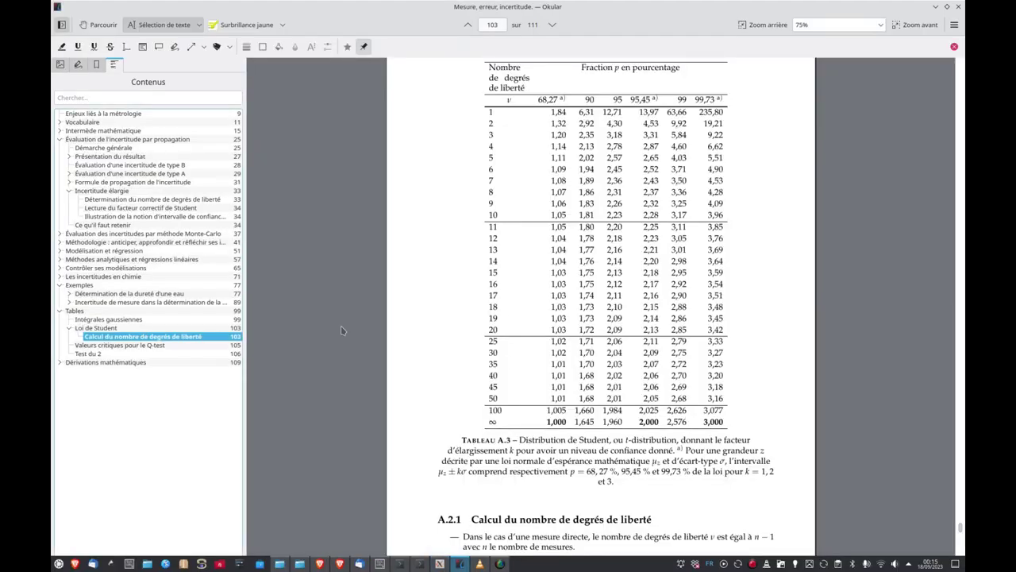
pyautogui.click(89, 148)
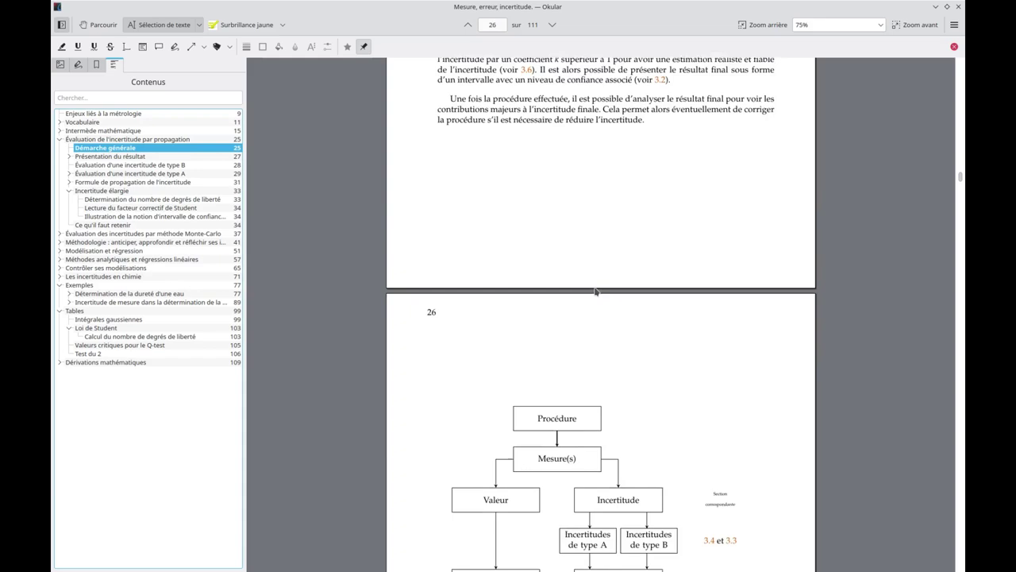
pyautogui.scroll(-2, 596, 288)
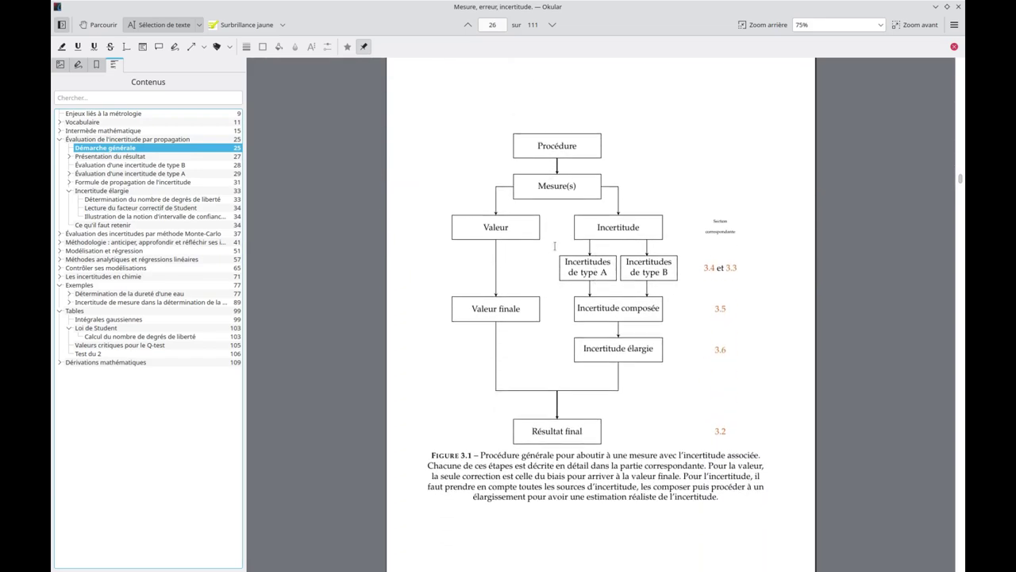
pyautogui.scroll(-1, 582, 447)
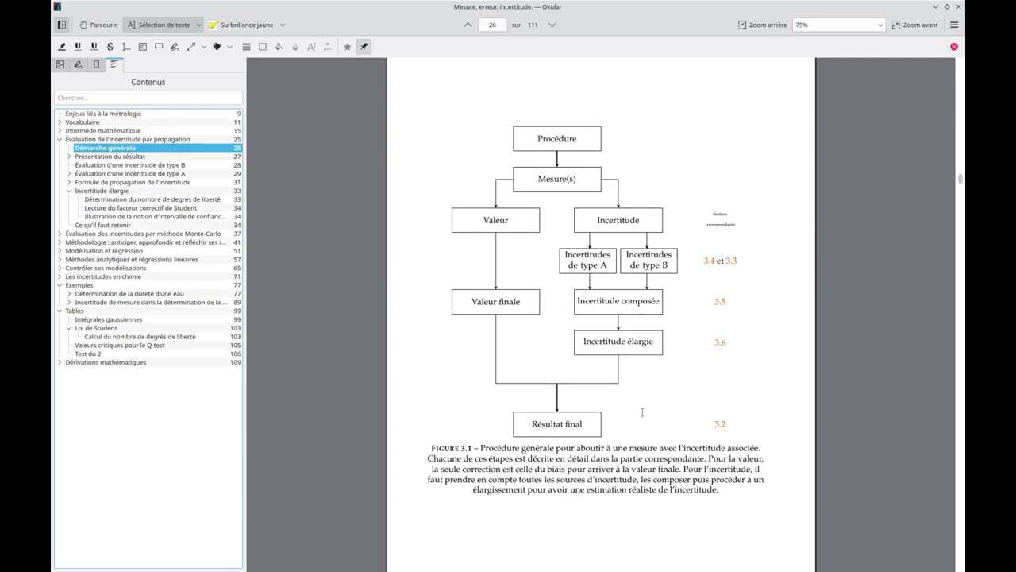
pyautogui.scroll(1, 603, 423)
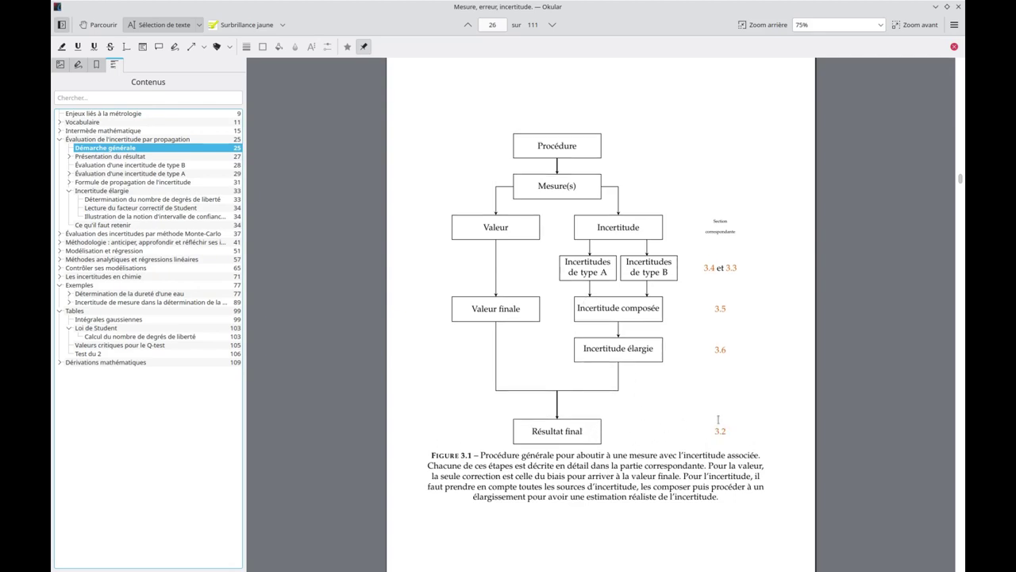
pyautogui.scroll(-1, 548, 159)
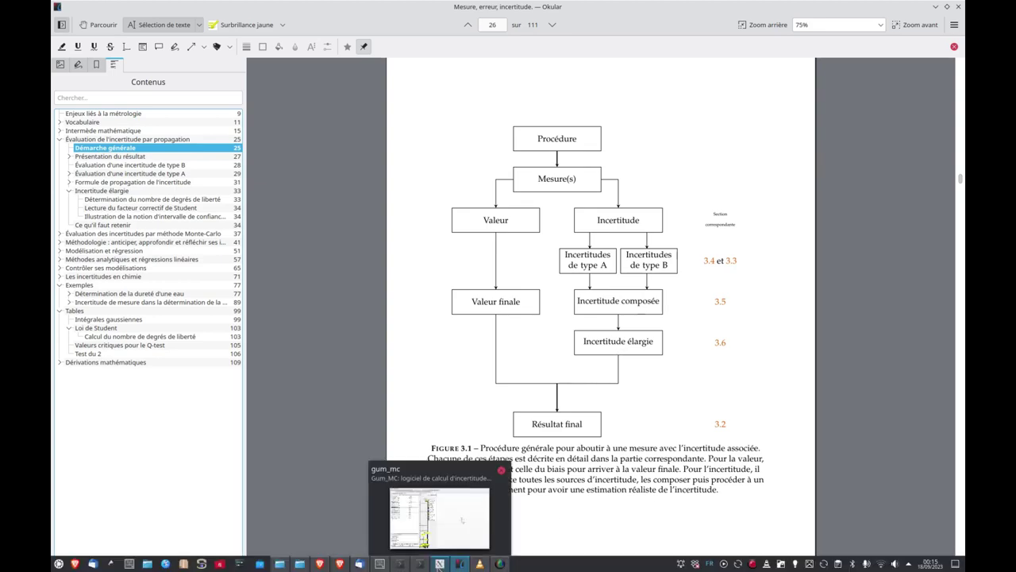
# - Check the propagation estimates in Gum_MC, and return to Okular to examine Figure 4.1 in the Monte Carlo uncertainty chapter
pyautogui.click(439, 564)
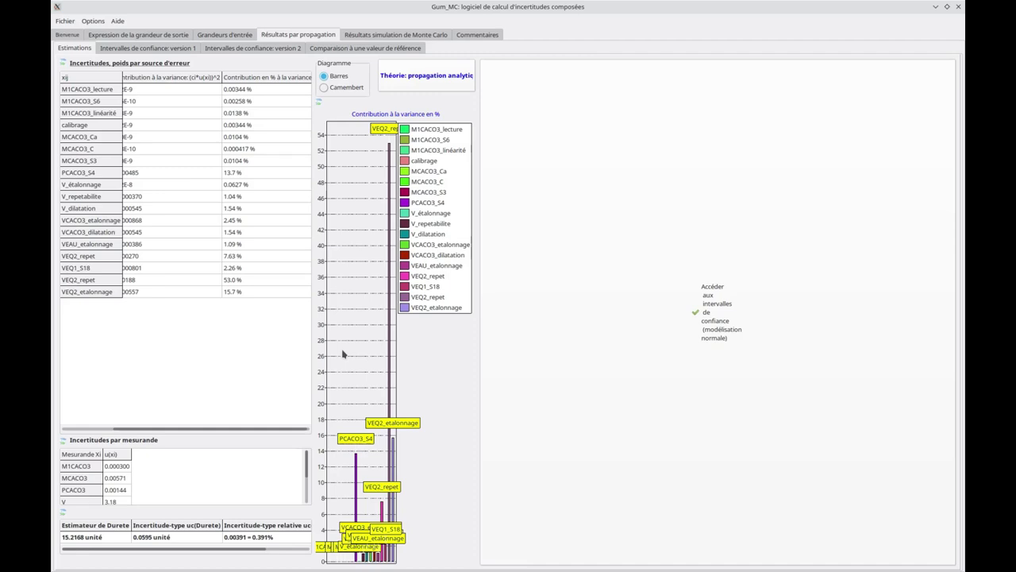
pyautogui.moveTo(500, 565)
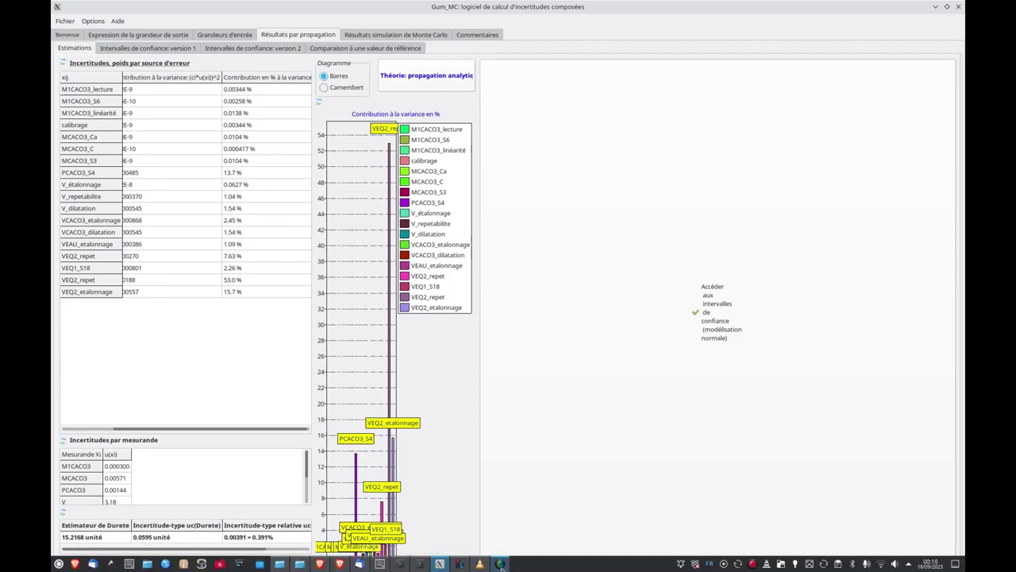
pyautogui.moveTo(460, 566)
pyautogui.click(458, 564)
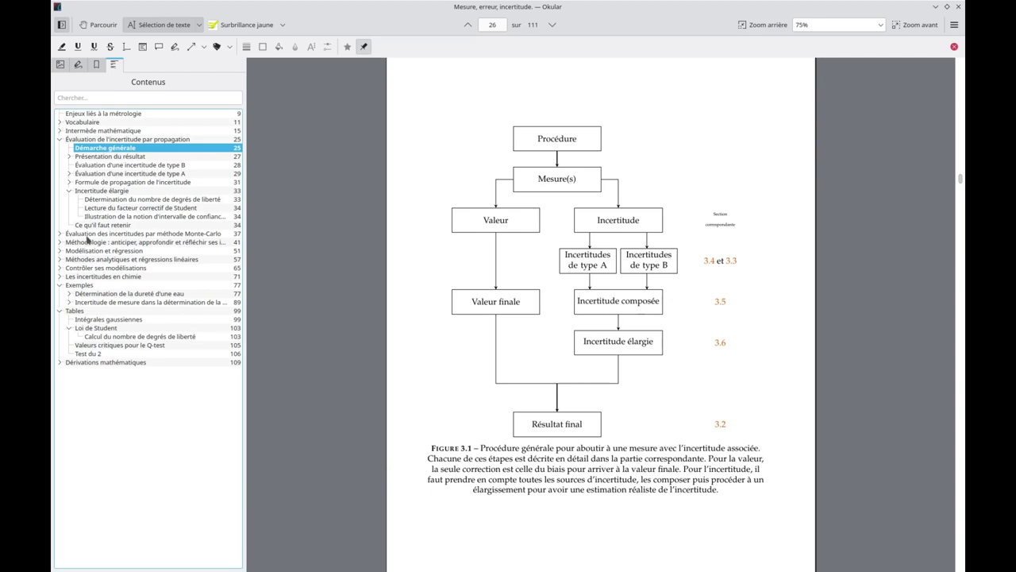
pyautogui.click(184, 234)
pyautogui.scroll(-10, 631, 264)
pyautogui.scroll(-5, 631, 264)
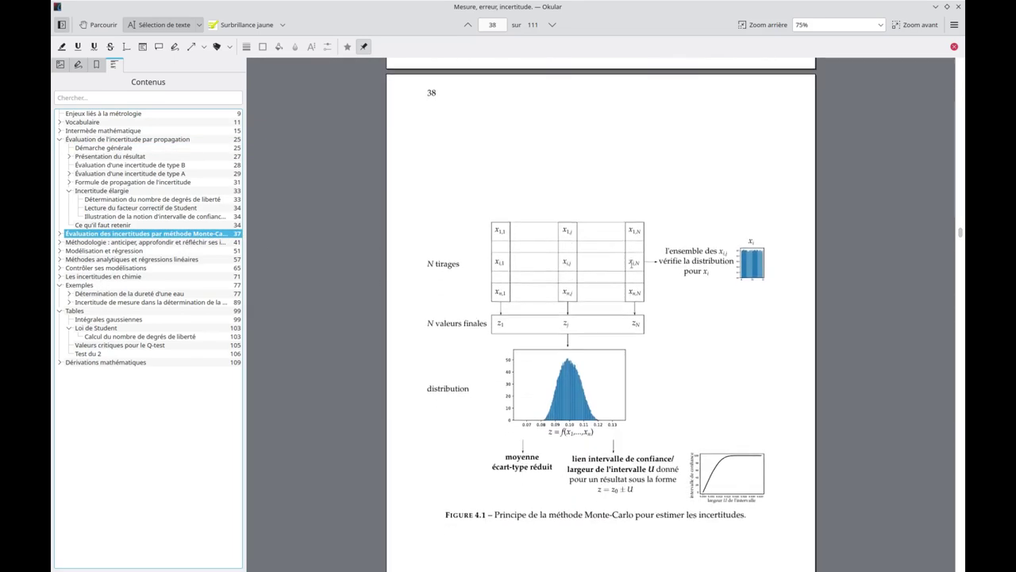
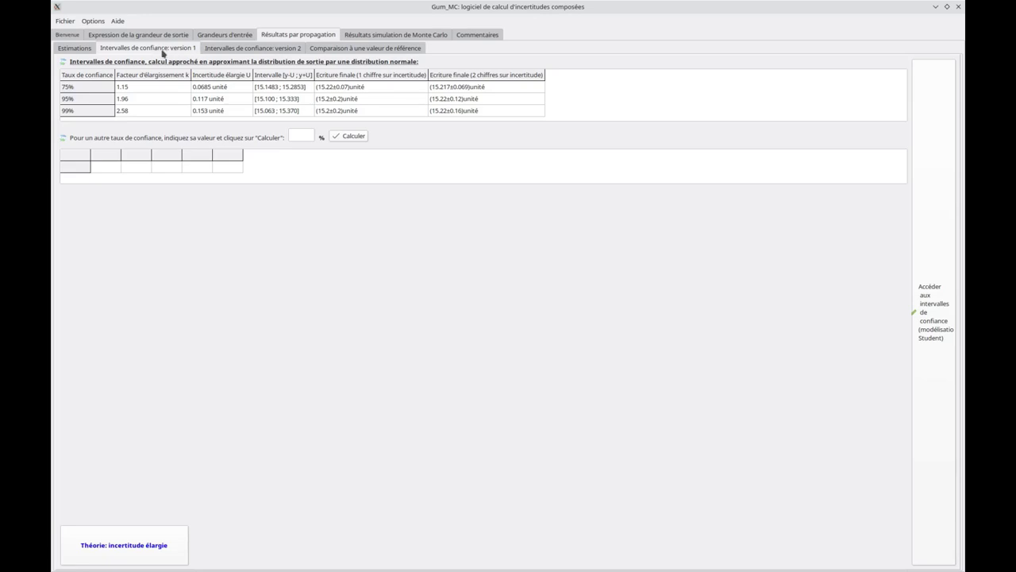
# - In Gum_MC, review the Student-based version 2 intervals and the input quantities' distributions, and switch to the handwritten notes in IPEVO Visualizer
pyautogui.click(254, 49)
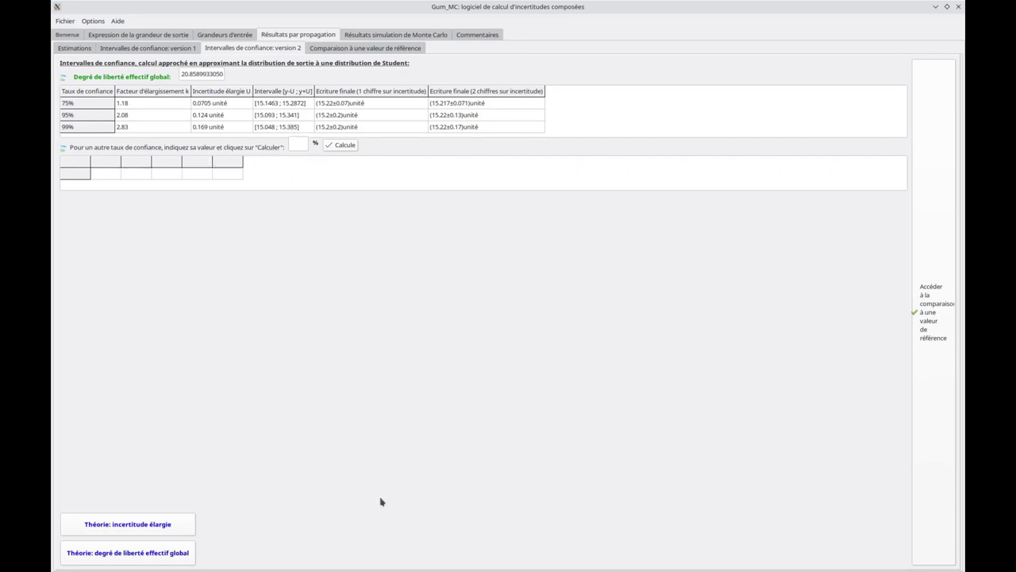
pyautogui.click(151, 35)
pyautogui.click(230, 35)
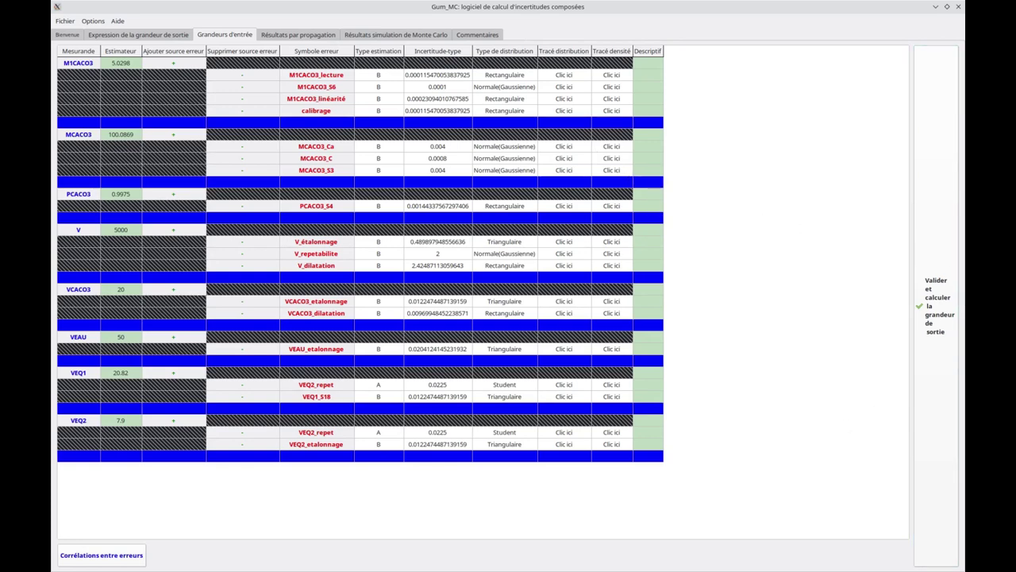
pyautogui.click(319, 563)
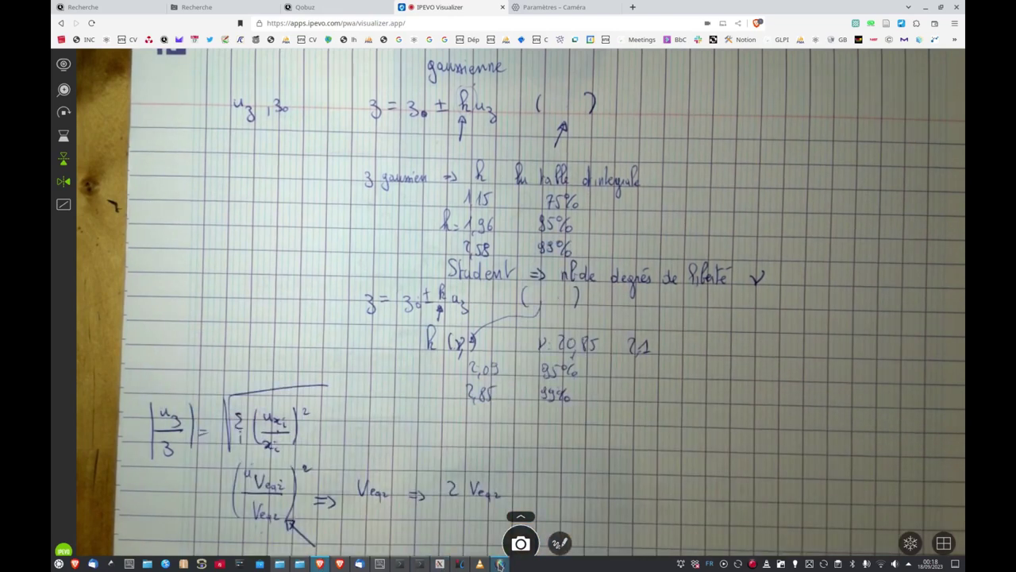
# - Switch to Gum_MC and review the Monte Carlo estimators, distribution function and probability density histogram
pyautogui.moveTo(498, 565)
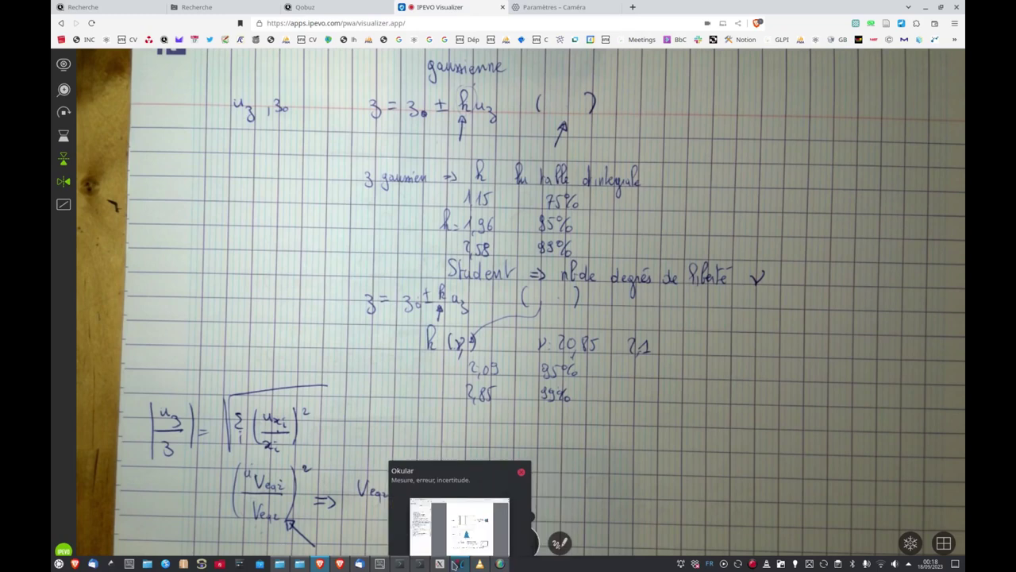
pyautogui.click(440, 563)
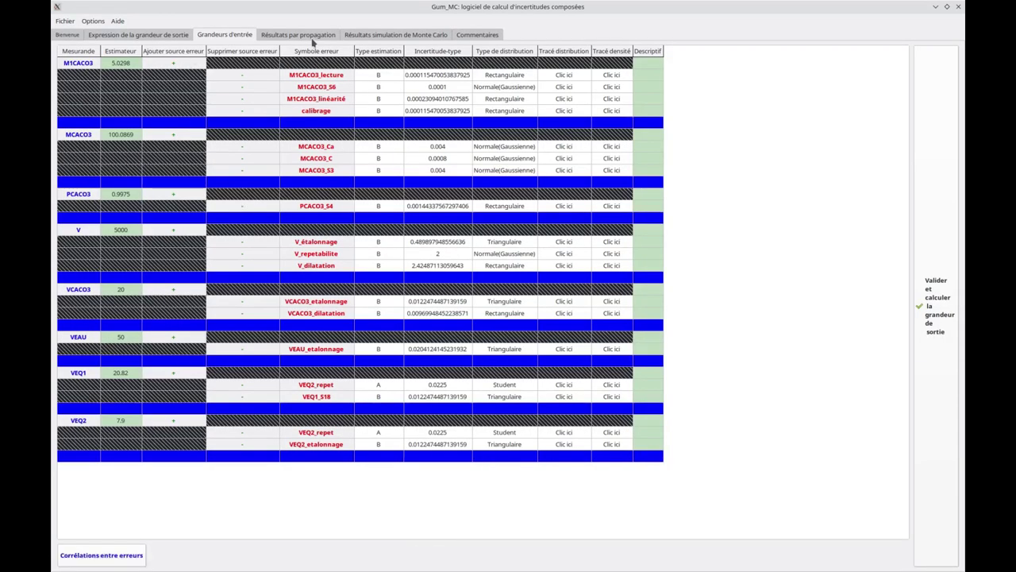
pyautogui.click(314, 35)
pyautogui.click(411, 36)
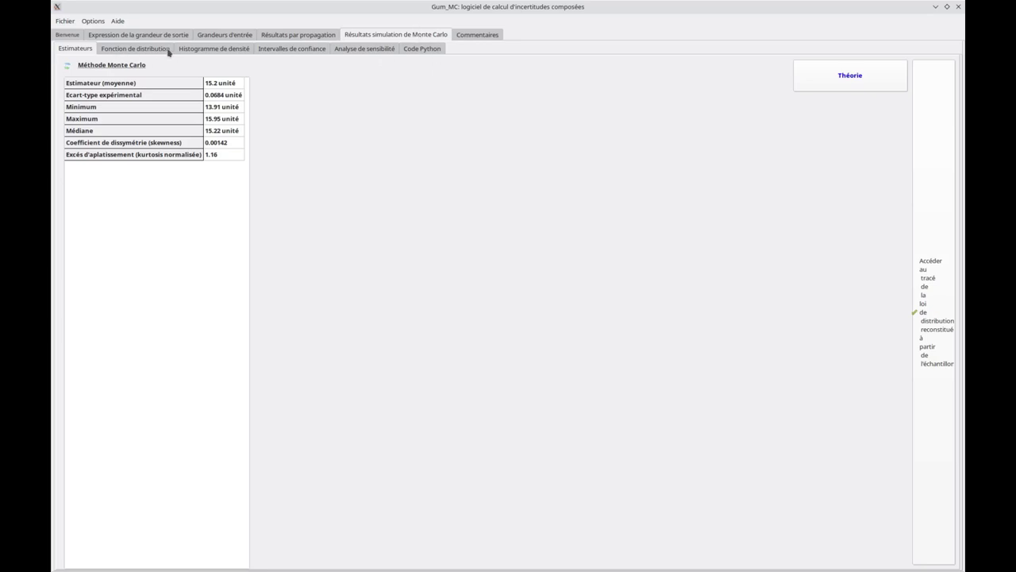
pyautogui.click(137, 50)
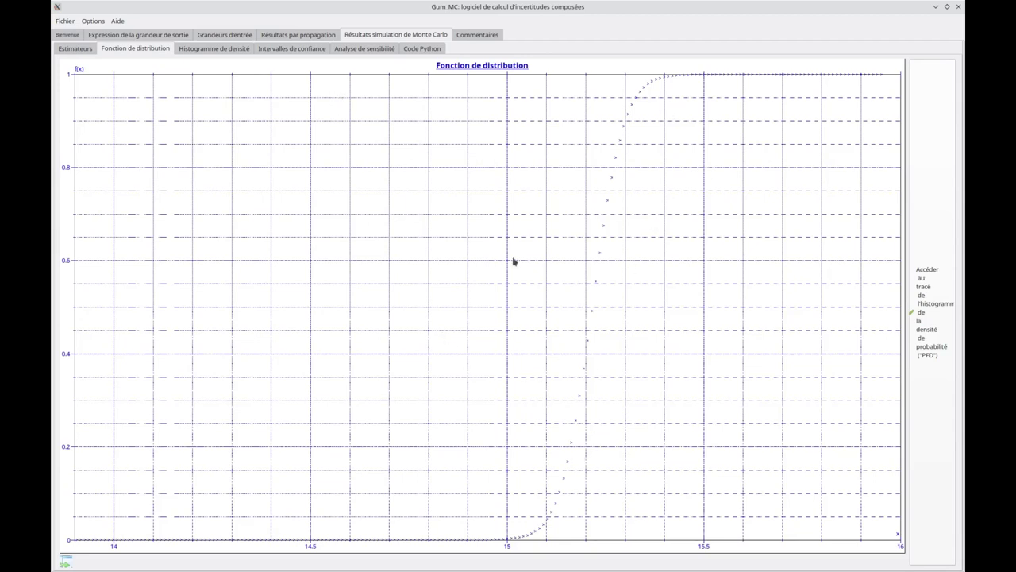
pyautogui.click(212, 50)
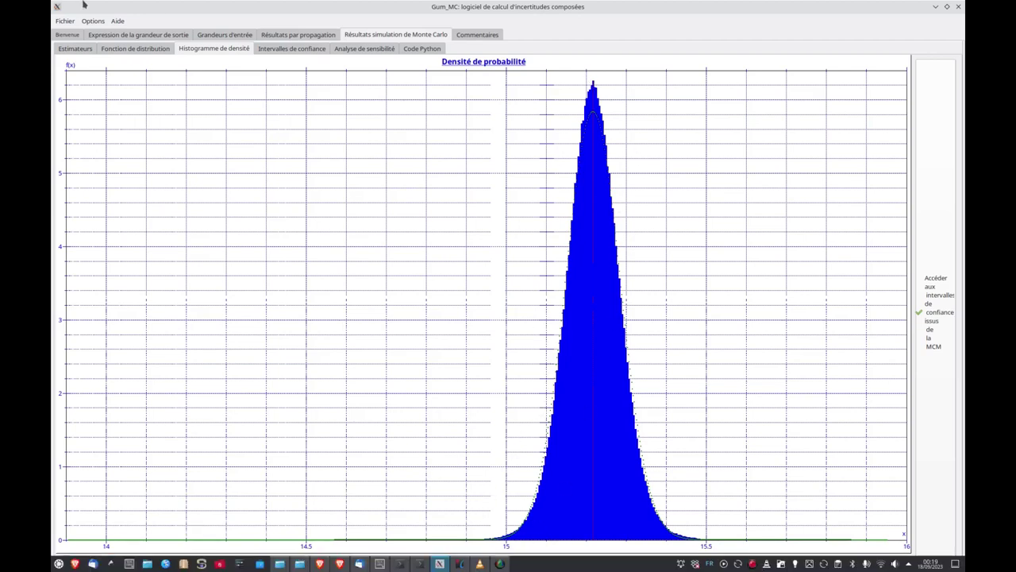
# - Examine the Monte Carlo symmetric confidence intervals for 75%, 95% and 99% confidence levels
pyautogui.click(302, 50)
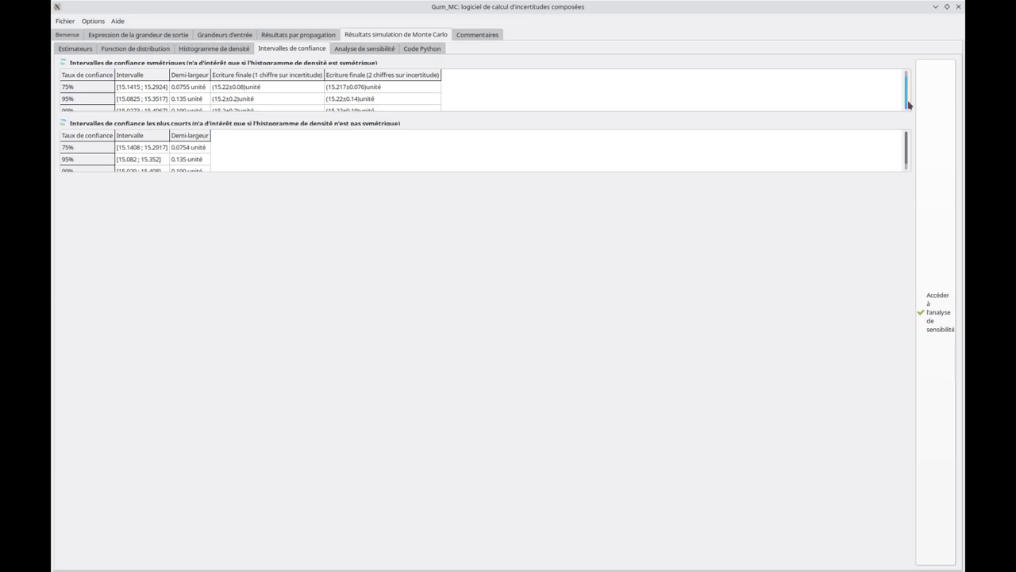
pyautogui.scroll(-1, 910, 104)
pyautogui.scroll(1, 909, 79)
pyautogui.scroll(-1, 911, 104)
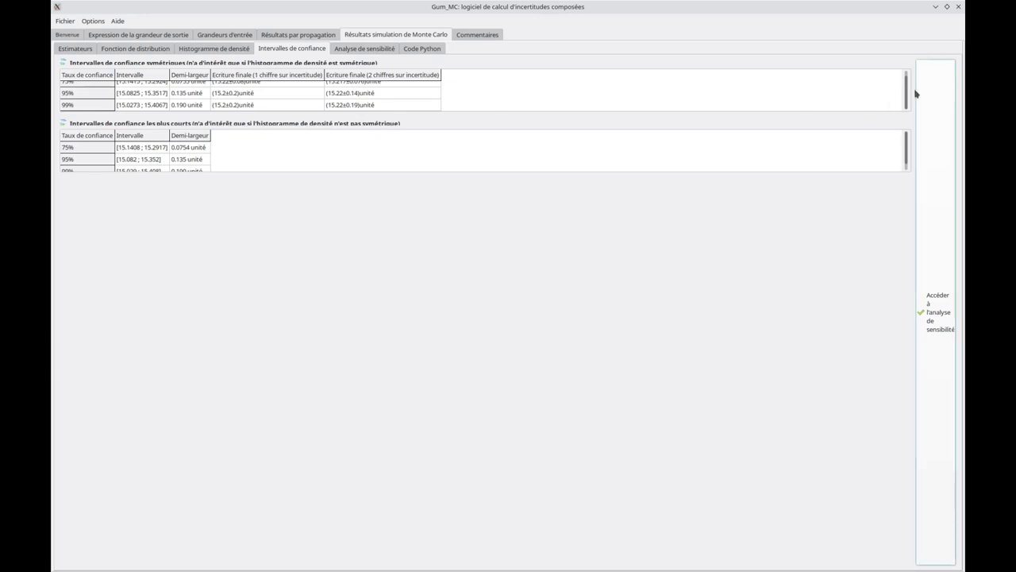
pyautogui.scroll(1, 908, 93)
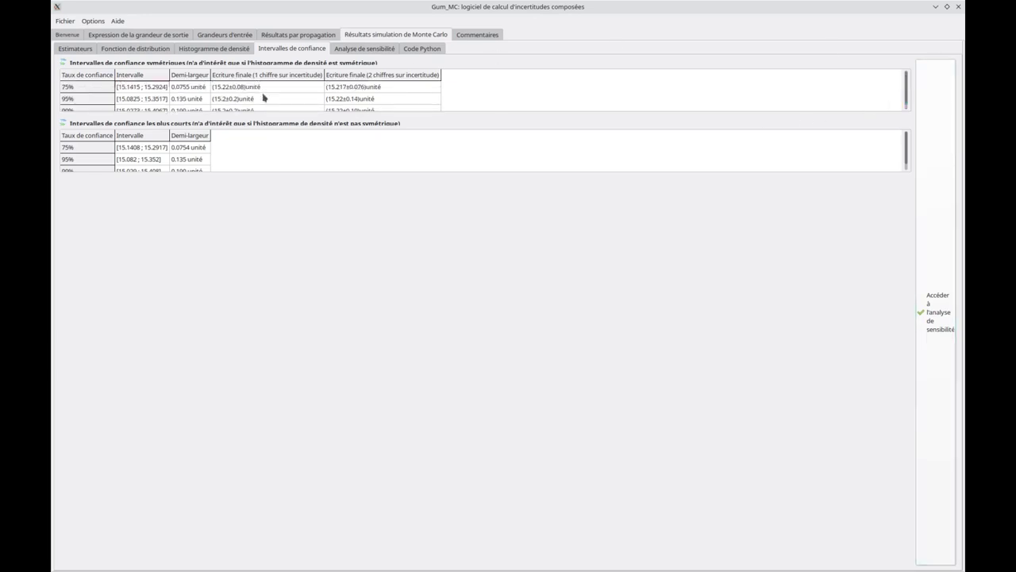
# - Compare the Monte Carlo confidence intervals with the version 1 and version 2 propagation intervals
pyautogui.click(302, 36)
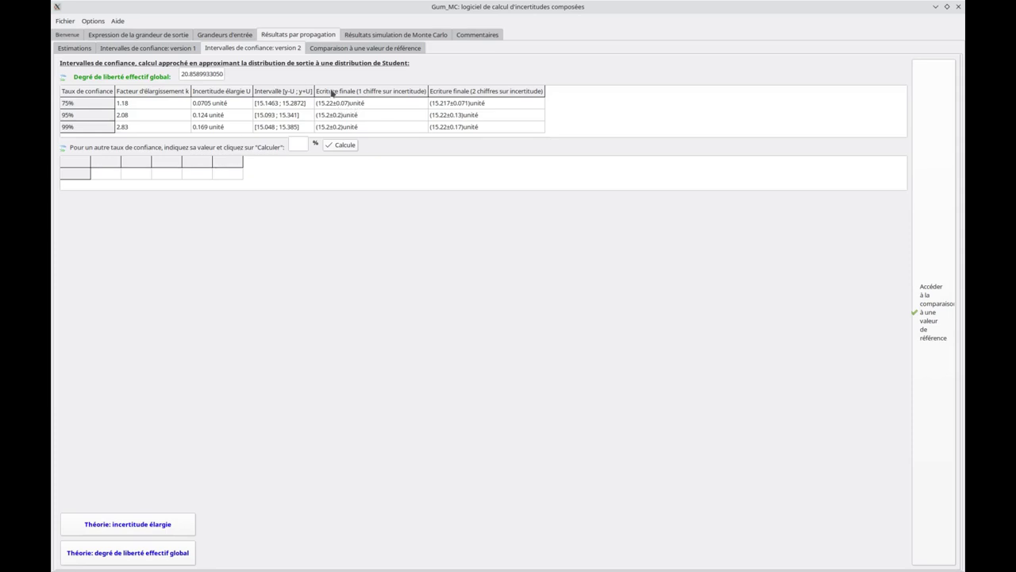
pyautogui.click(146, 48)
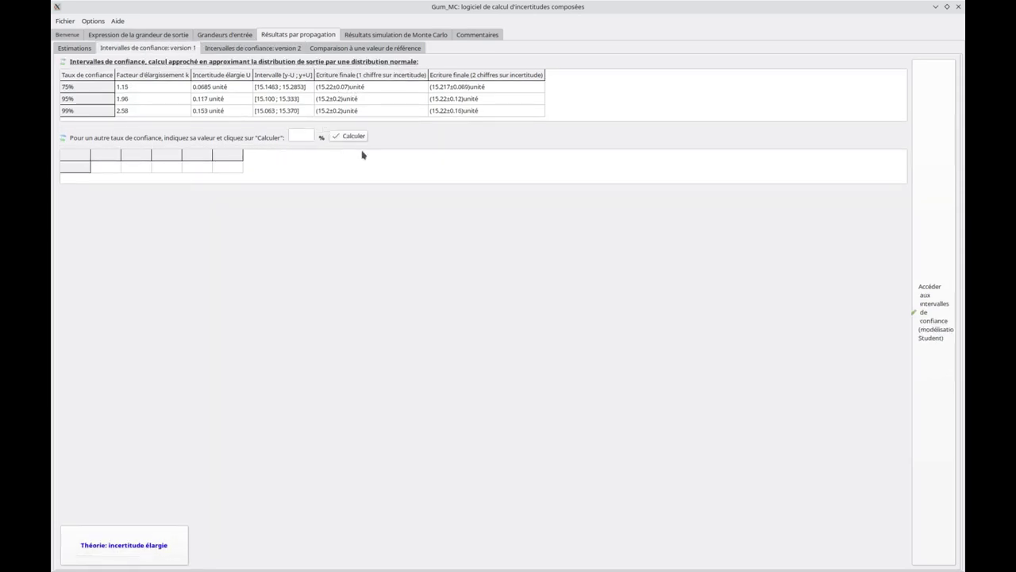
pyautogui.click(254, 50)
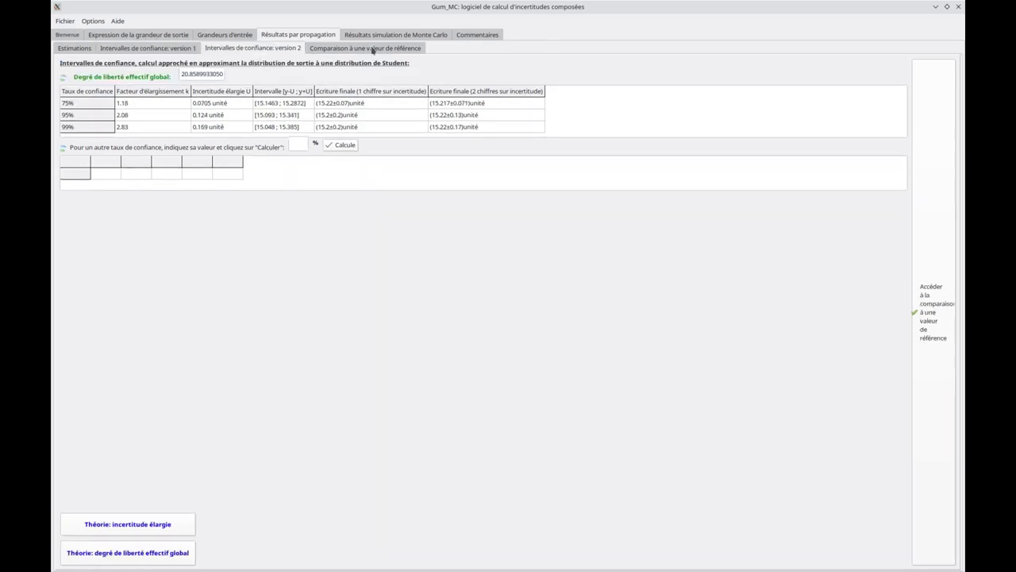
pyautogui.click(425, 38)
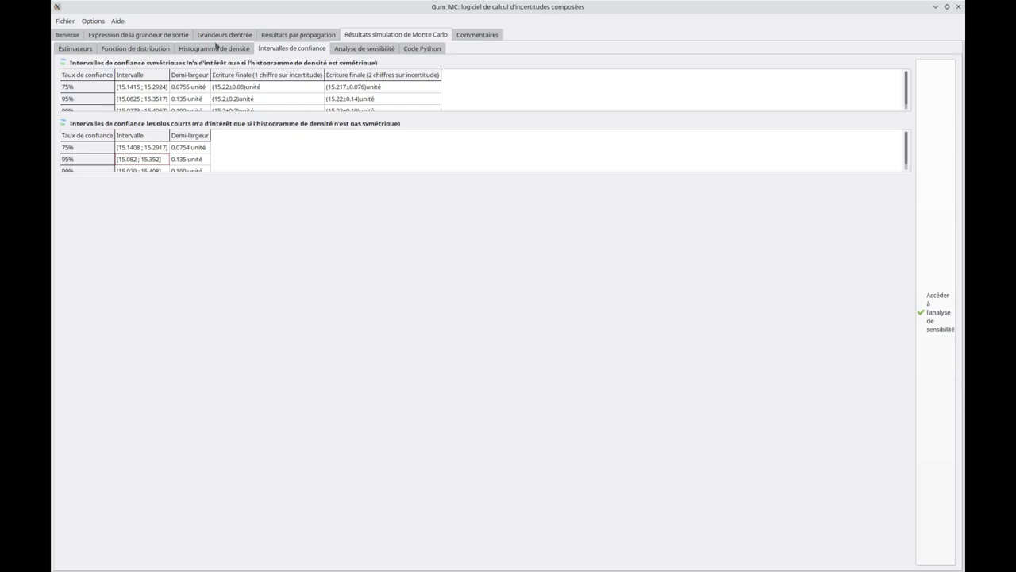
# - Run the Sobol sensitivity analysis for the Monte Carlo simulation, and switch to Okular to consult Figure 4.1 on the method's principle
pyautogui.click(368, 50)
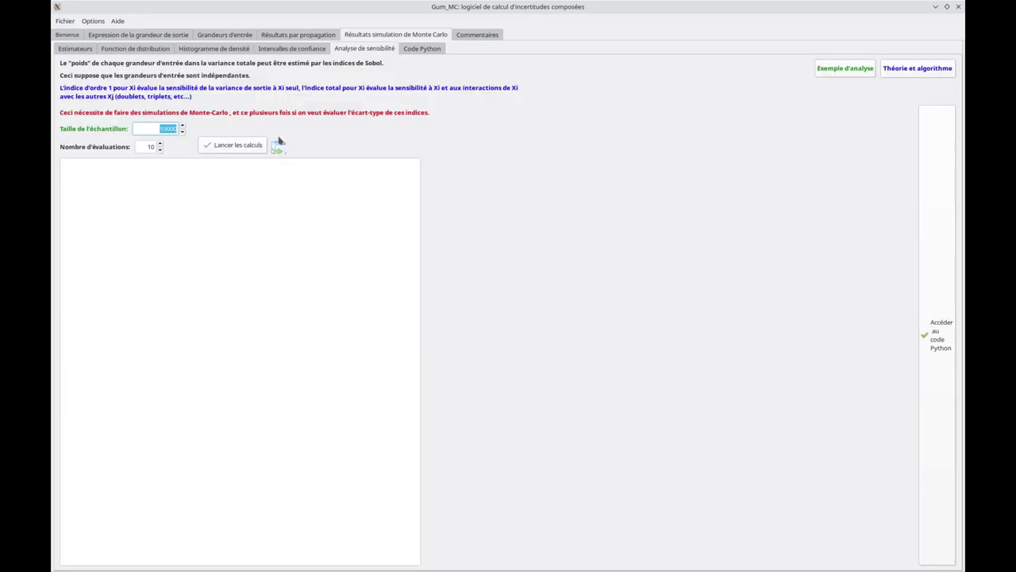
pyautogui.click(243, 146)
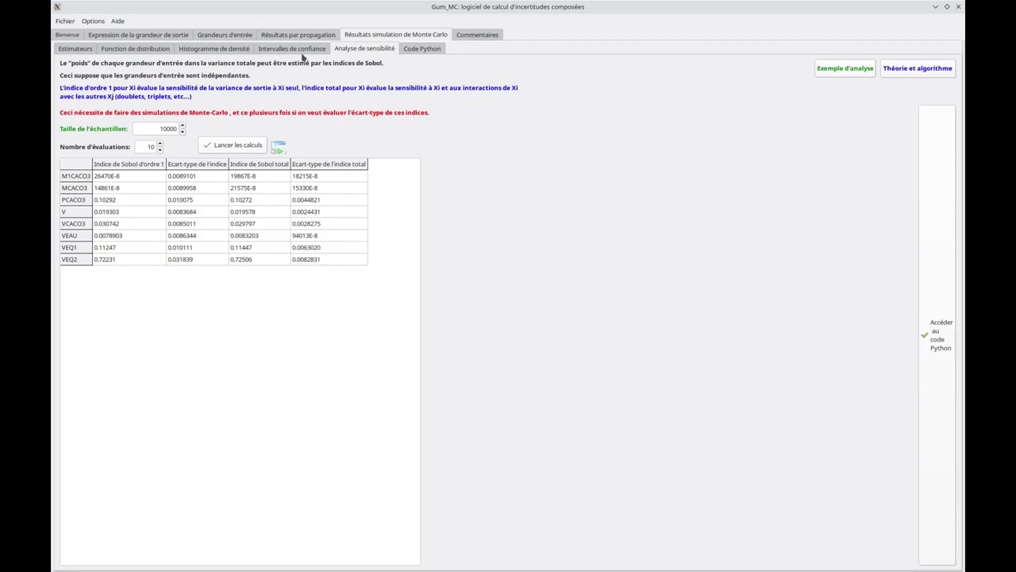
pyautogui.click(459, 563)
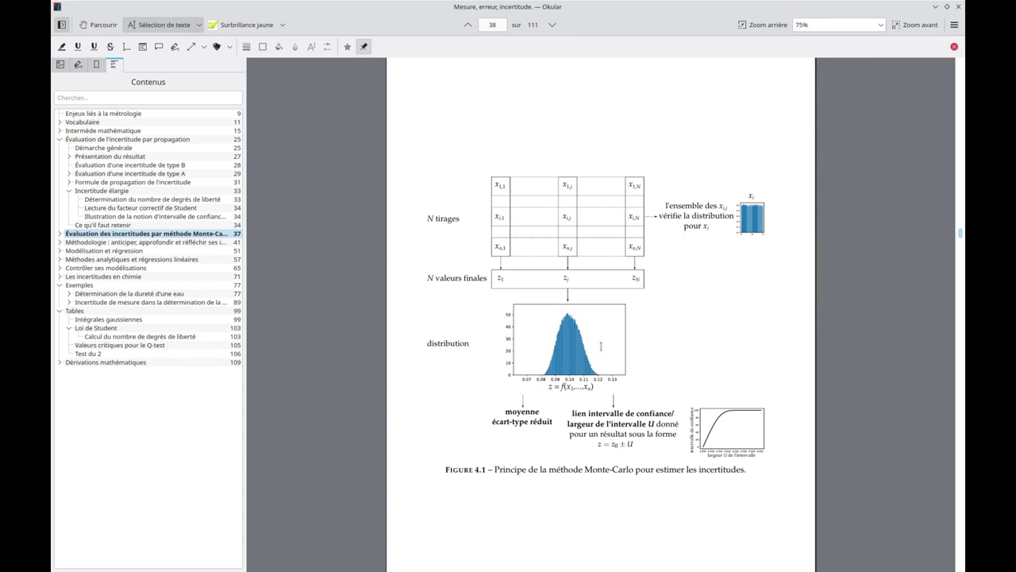
# - Switch back to Gum_MC and review each error source's contribution to the variance in the propagation estimates
pyautogui.scroll(1, 582, 348)
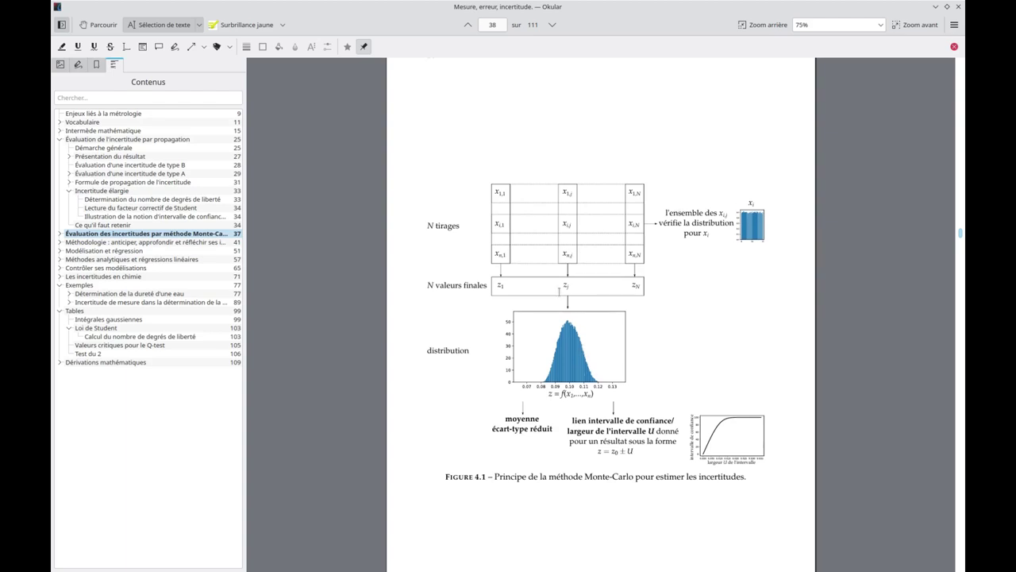
pyautogui.moveTo(490, 566)
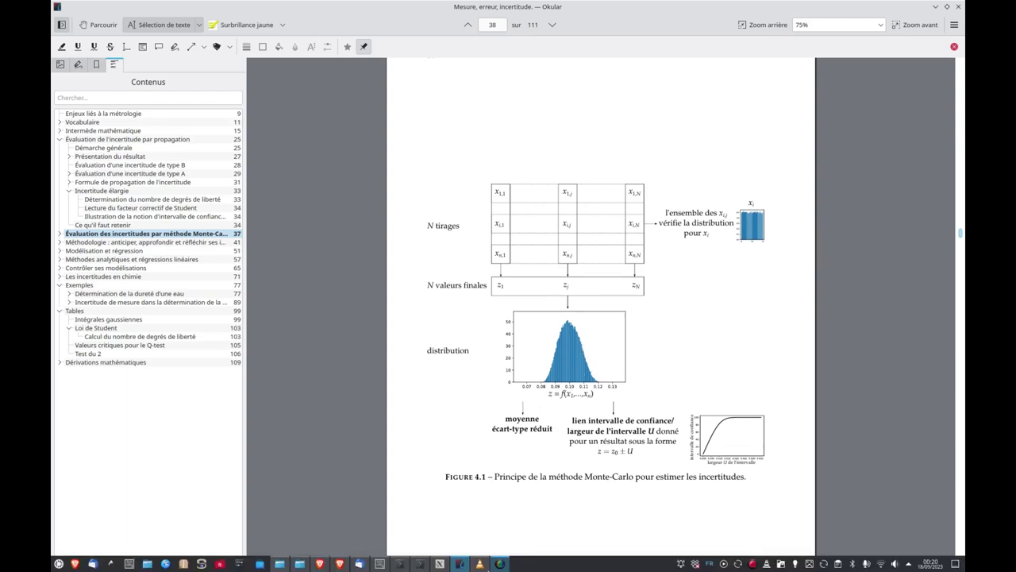
pyautogui.click(439, 564)
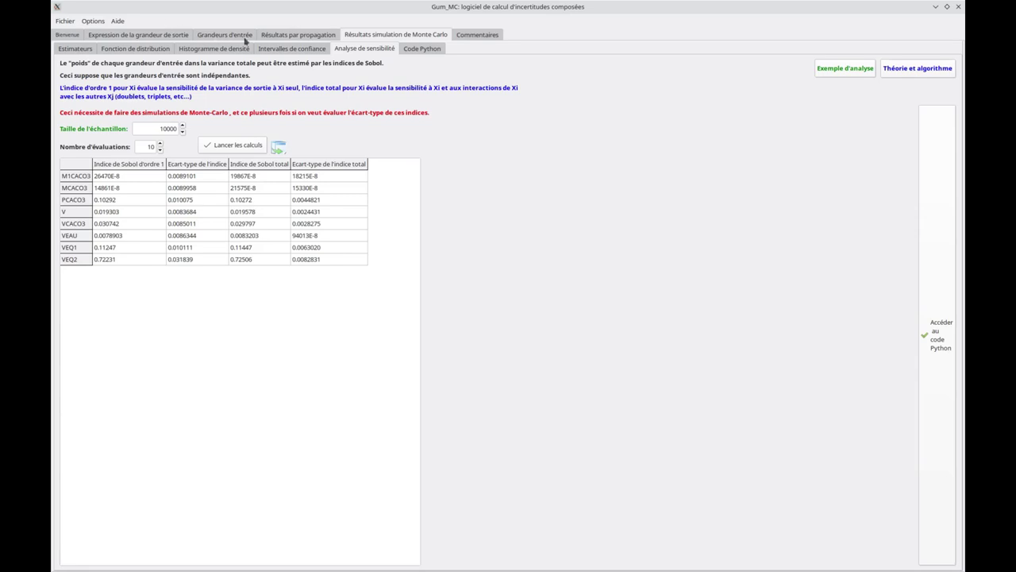
pyautogui.click(279, 36)
pyautogui.click(85, 52)
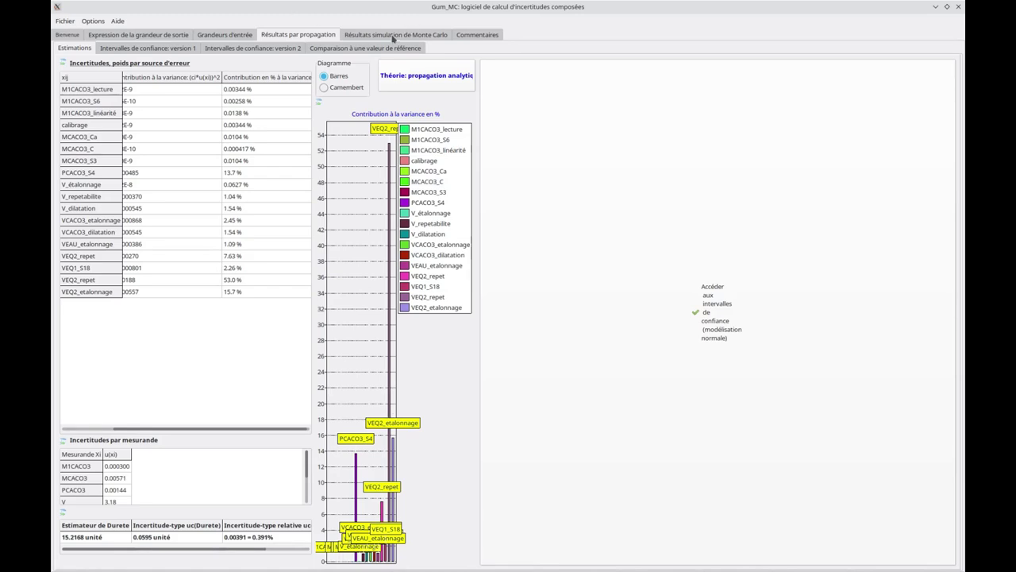
# - Return to the Monte Carlo simulation results and review the probability density histogram and the confidence intervals
pyautogui.click(437, 38)
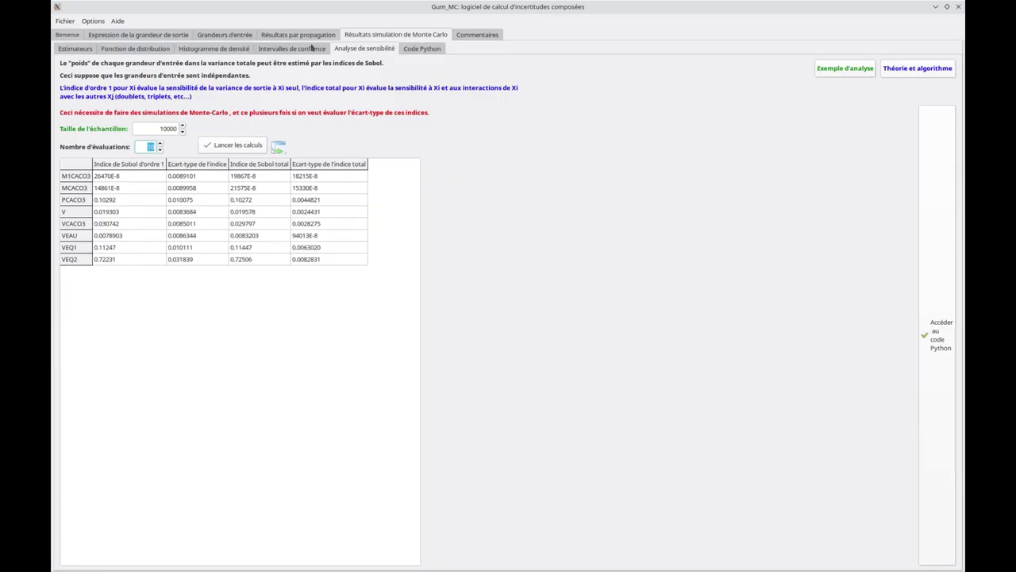
pyautogui.click(210, 49)
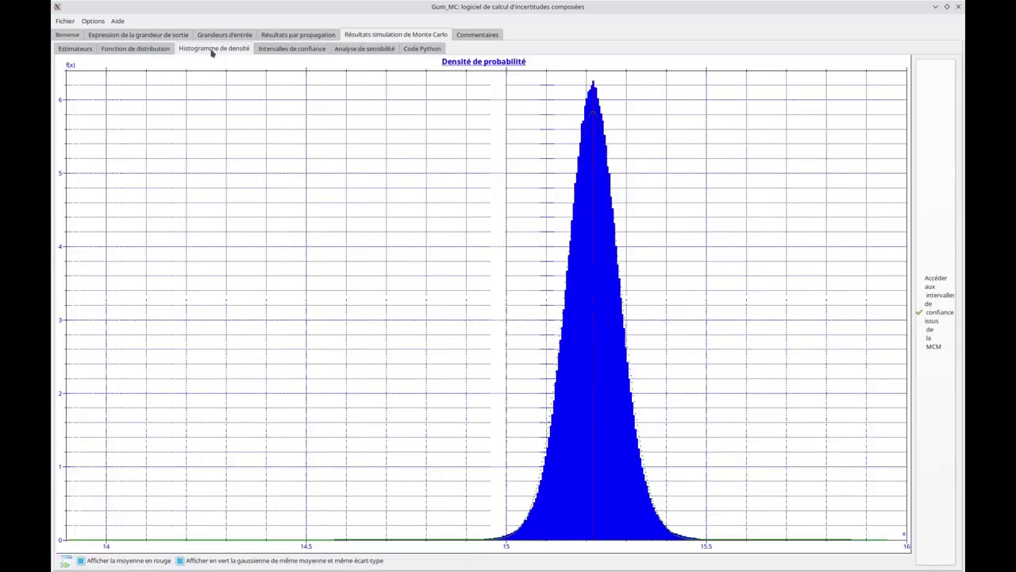
pyautogui.click(286, 50)
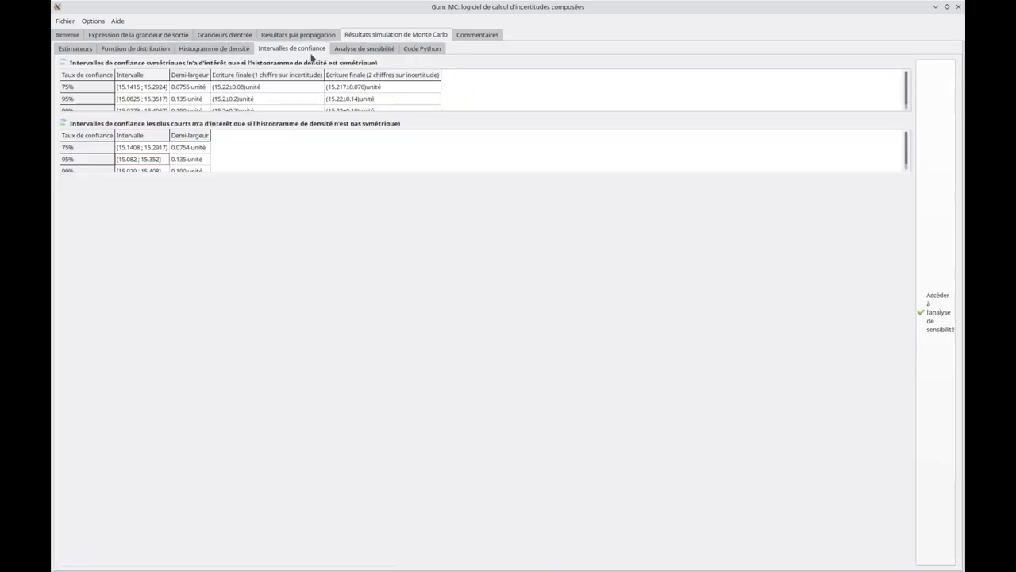